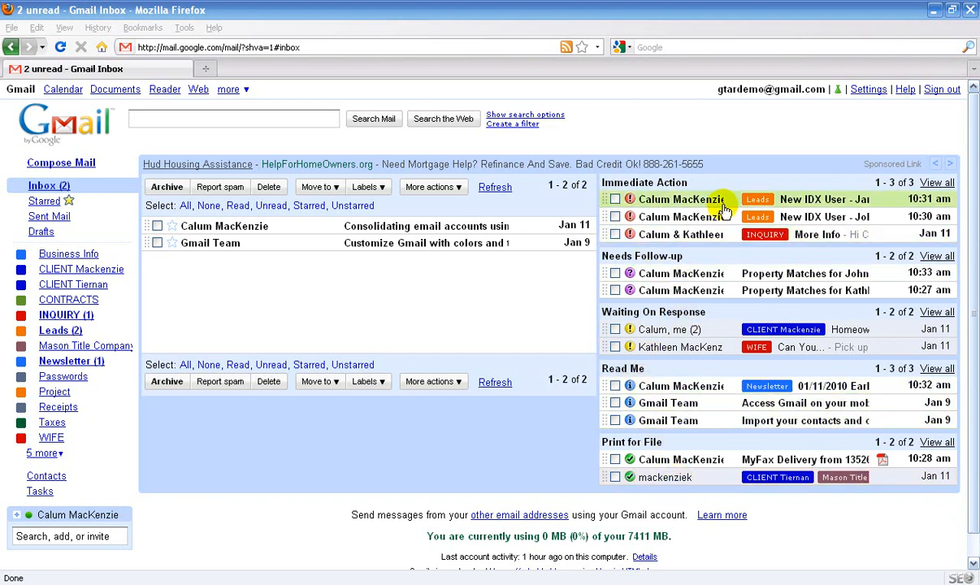
- Open the Labs settings and enable the Superstars feature
mouse_move(685, 198)
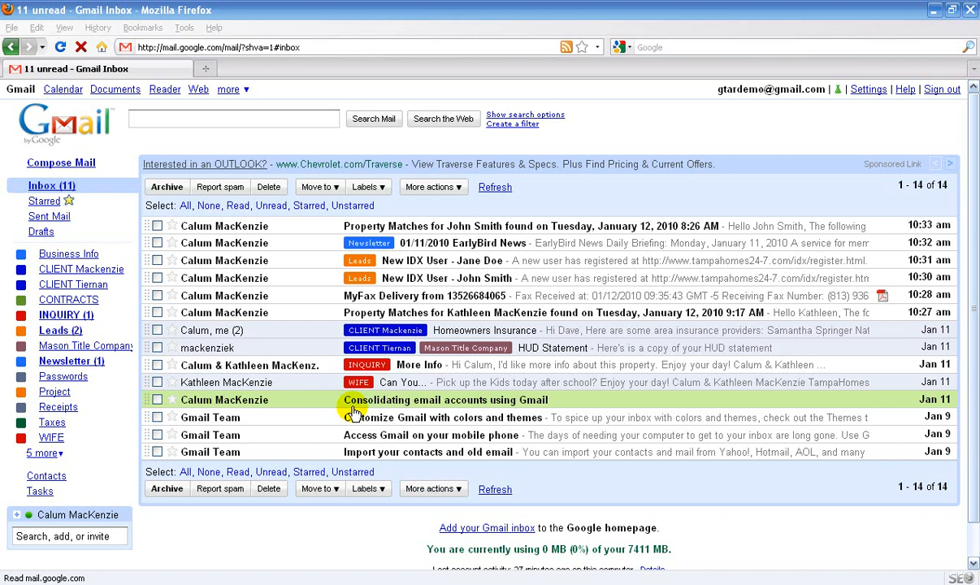
left_click(869, 91)
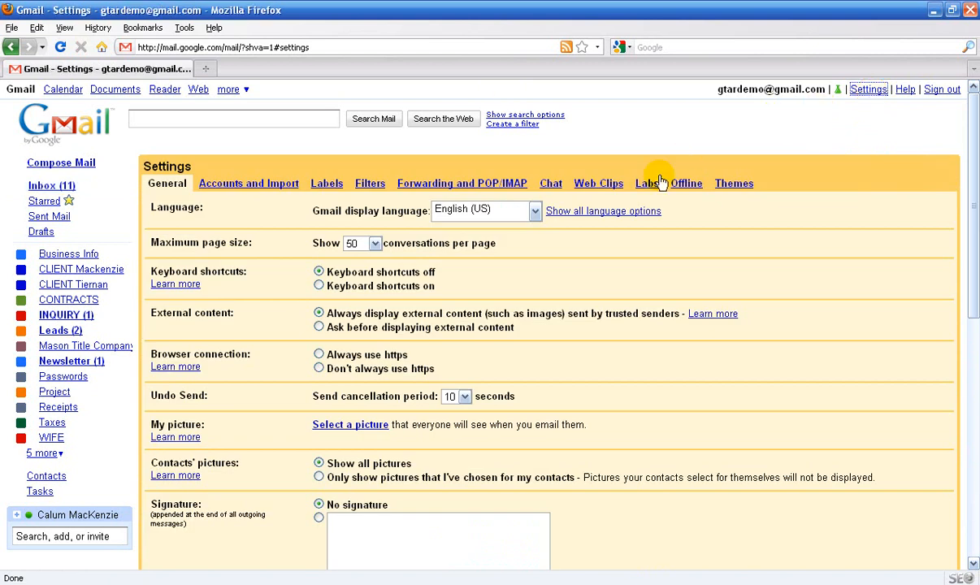
left_click(648, 187)
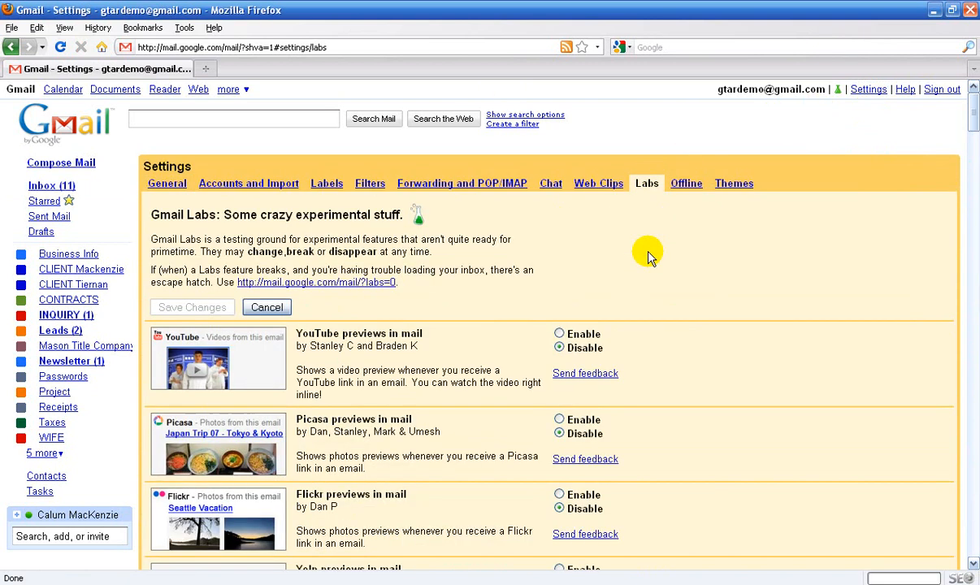
scroll(514, 307, "down", 9)
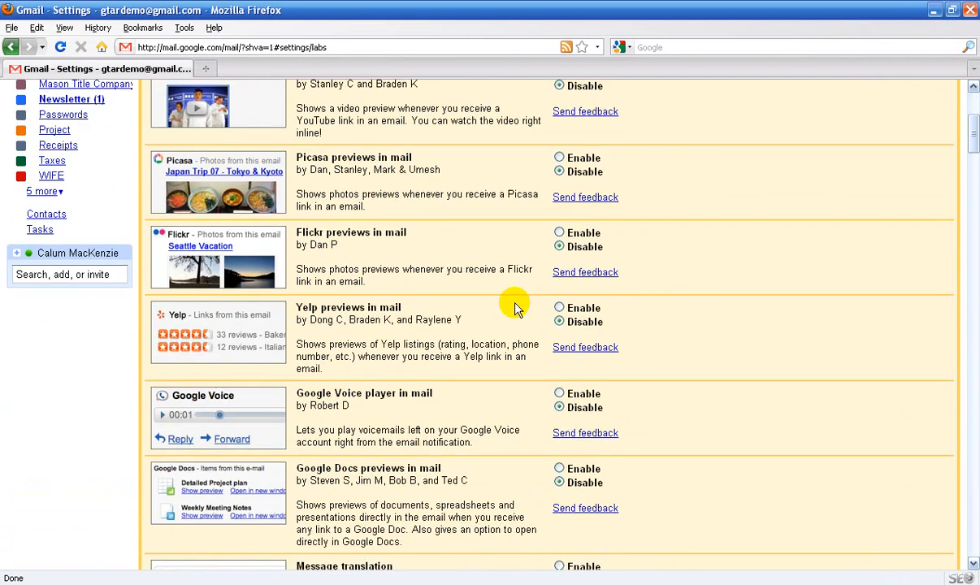
scroll(515, 302, "down", 14)
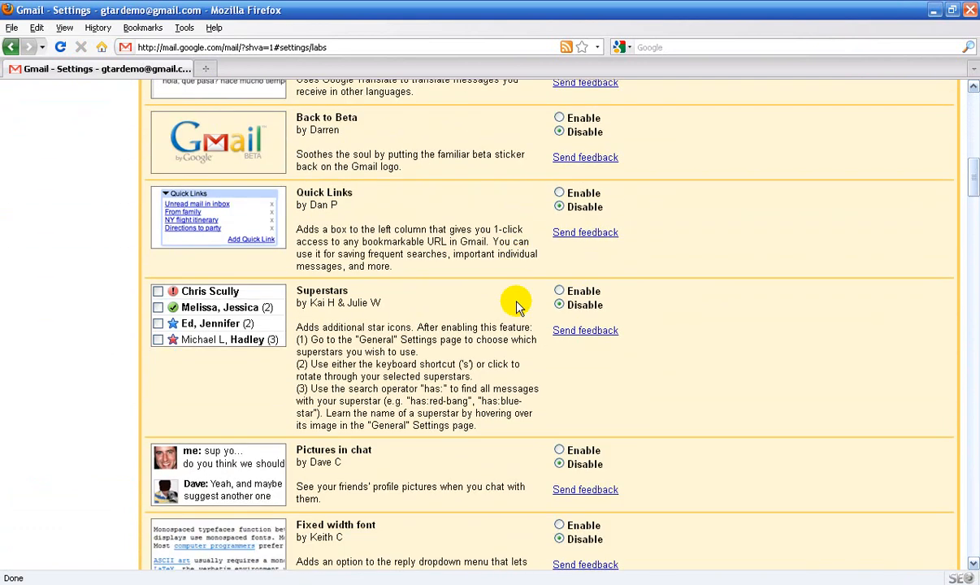
scroll(514, 306, "down", 6)
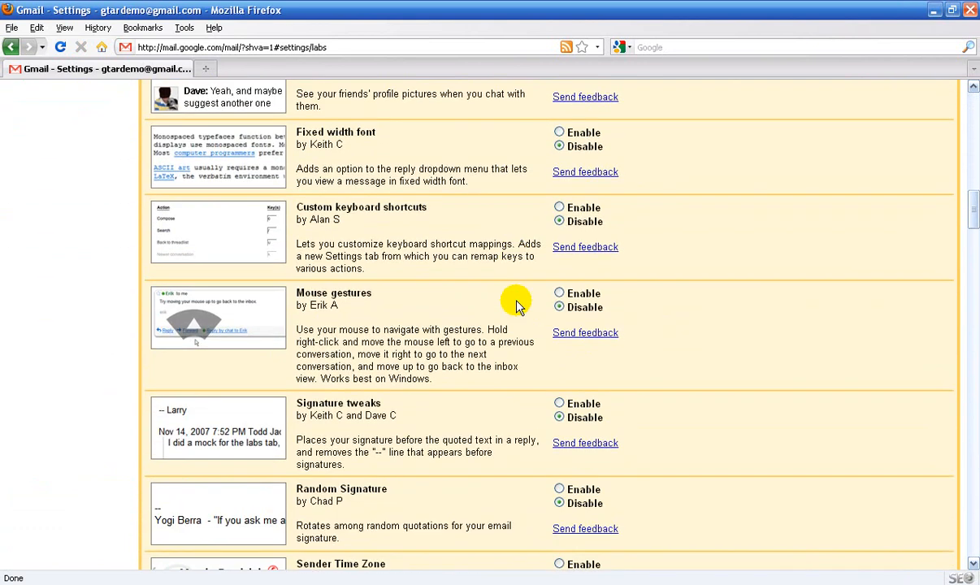
scroll(515, 299, "down", 9)
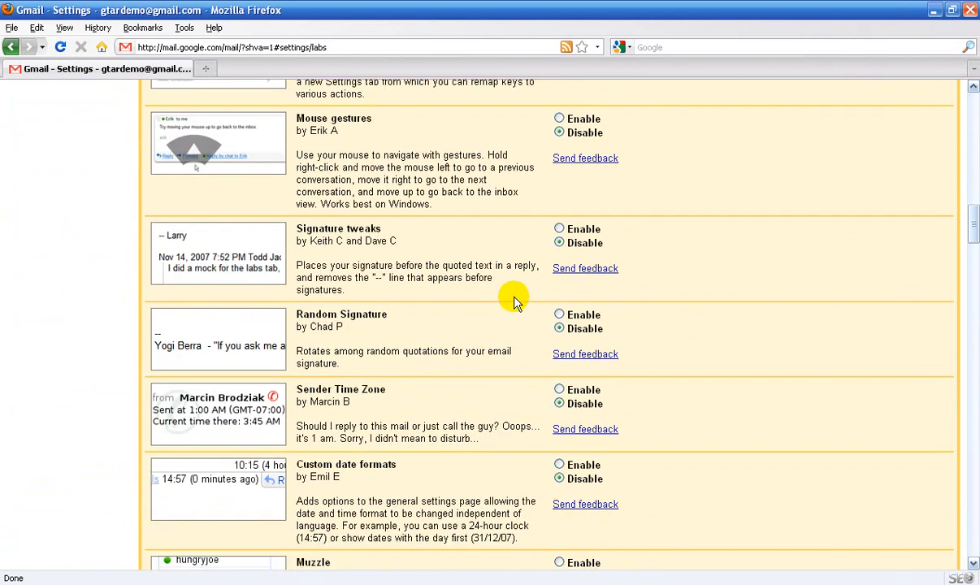
scroll(515, 303, "up", 5)
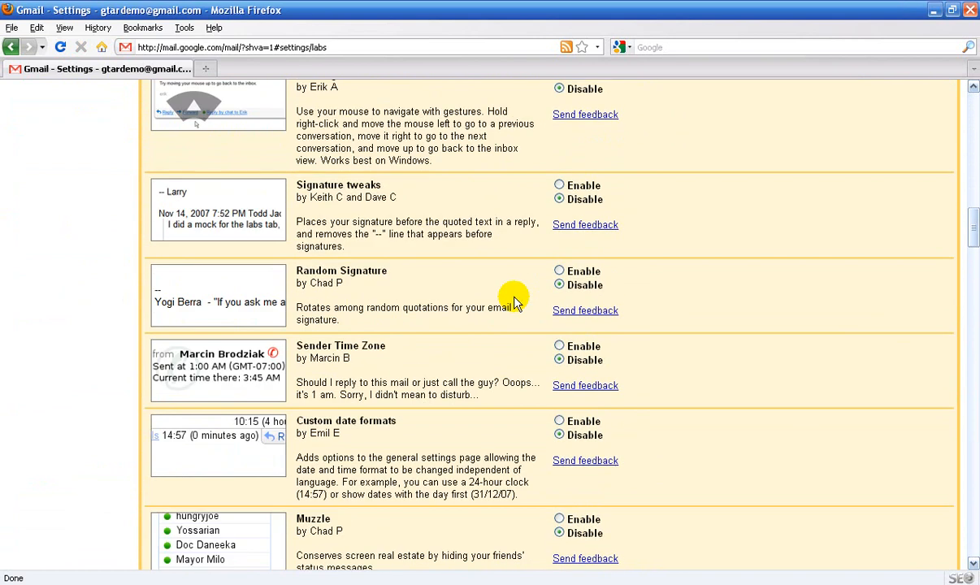
scroll(453, 293, "up", 11)
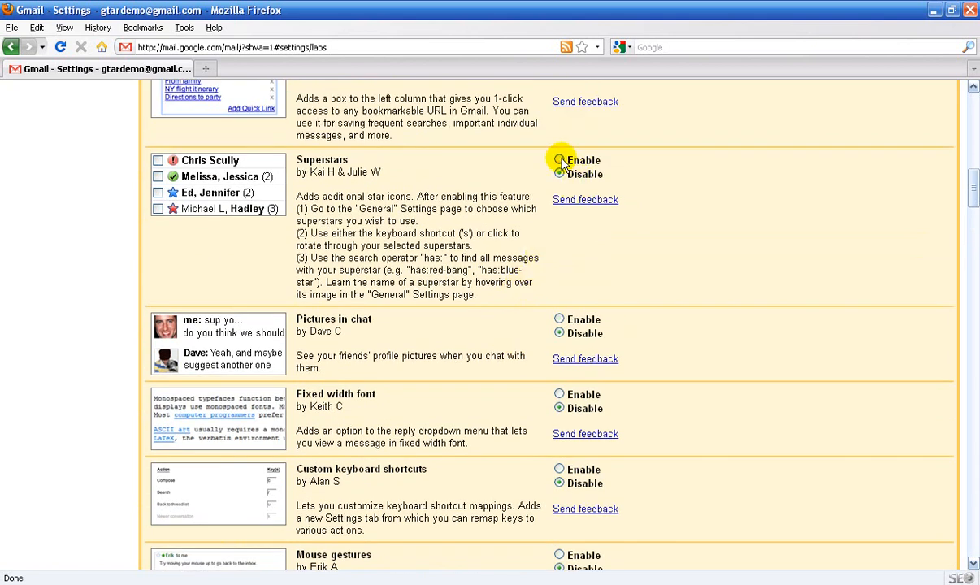
- Enable the Multiple Inboxes lab feature and save the Labs changes
scroll(471, 192, "down", 11)
scroll(472, 193, "down", 16)
scroll(474, 197, "down", 15)
scroll(474, 197, "down", 9)
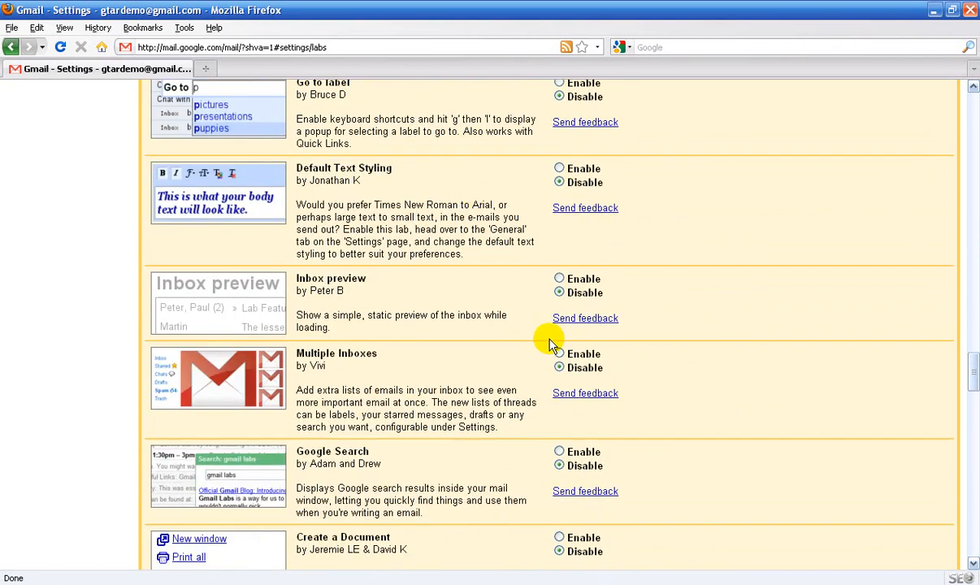
left_click(559, 353)
scroll(498, 358, "down", 13)
scroll(493, 364, "down", 20)
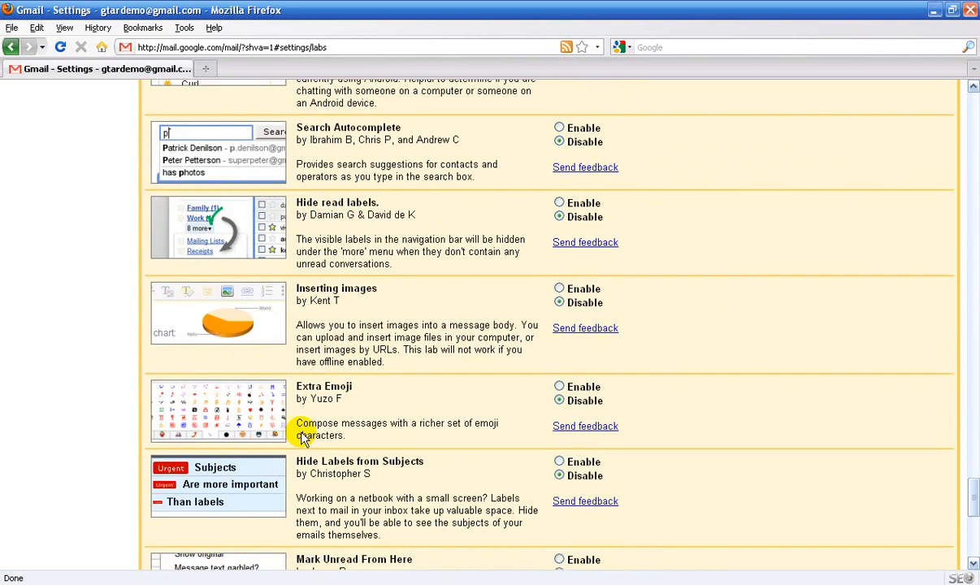
scroll(302, 437, "down", 11)
left_click(218, 450)
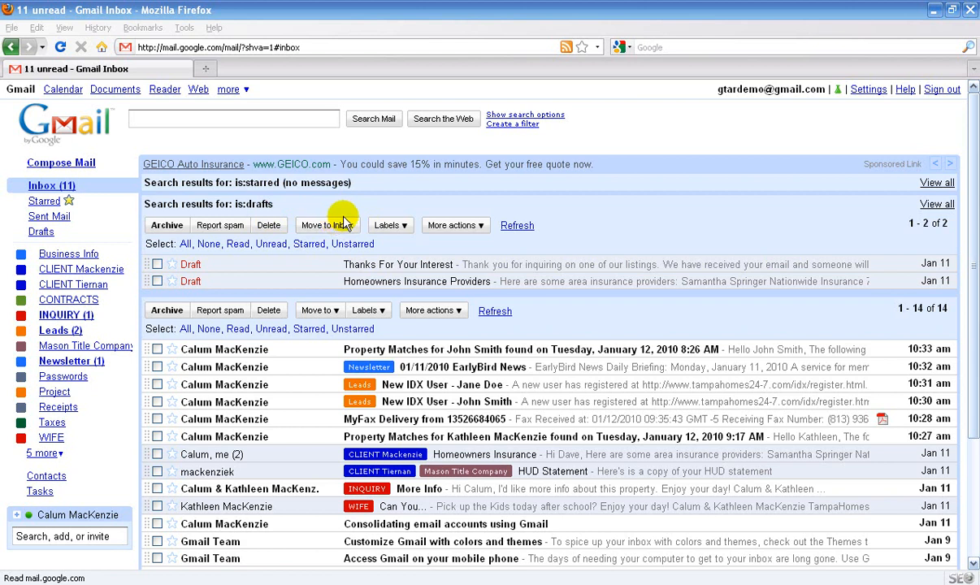
- In the Multiple inboxes settings, title panes 0 to 4 "Immediate Action", "Needs Follow-up", "Waiting on Response", "Read Me" and "Print for File"
left_click(867, 89)
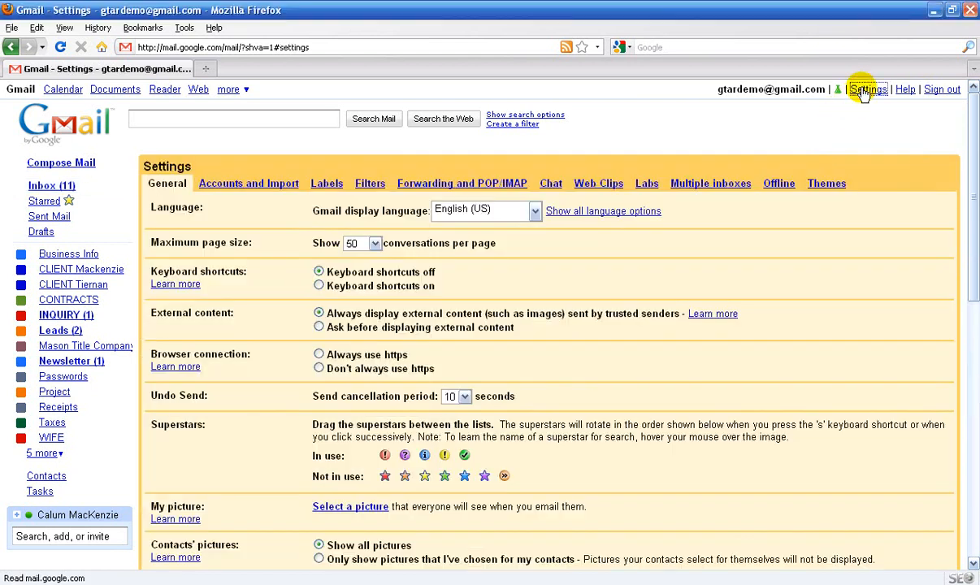
left_click(710, 183)
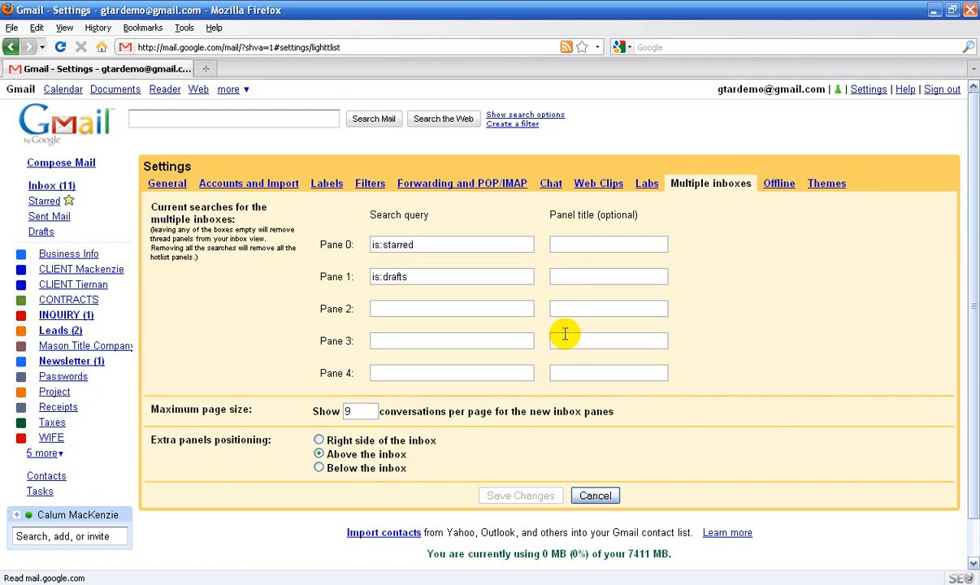
left_click(576, 250)
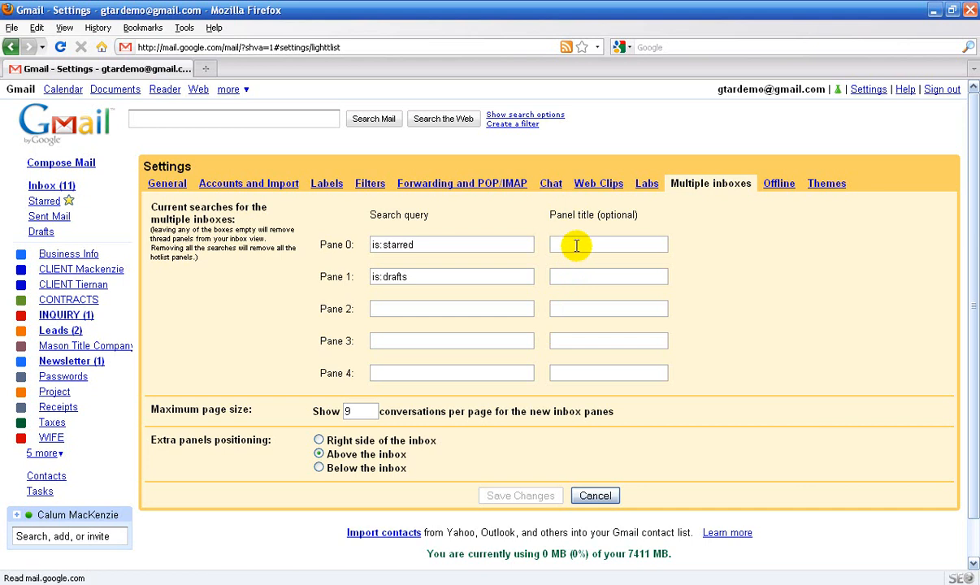
type("Immediate Action")
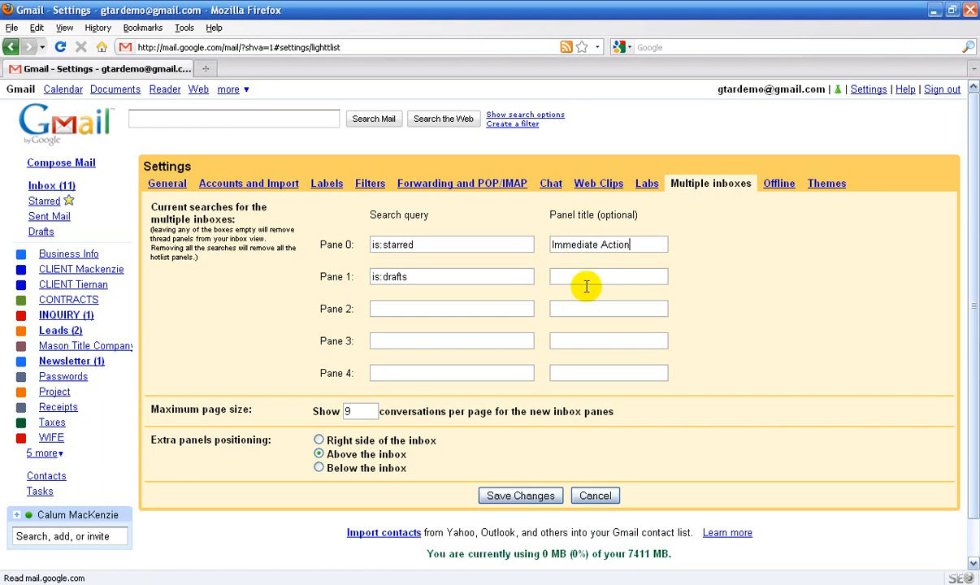
left_click(586, 275)
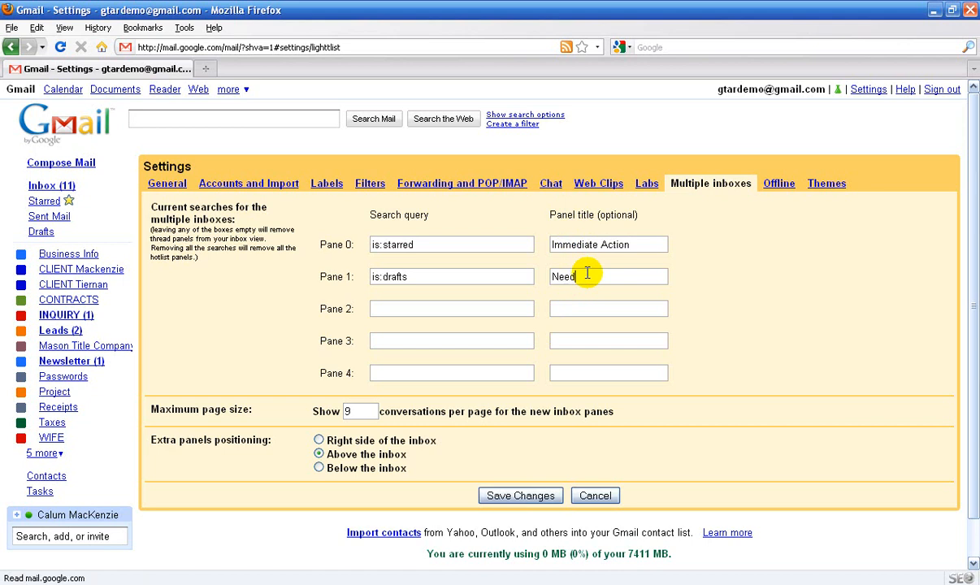
type("Needs Follow-up")
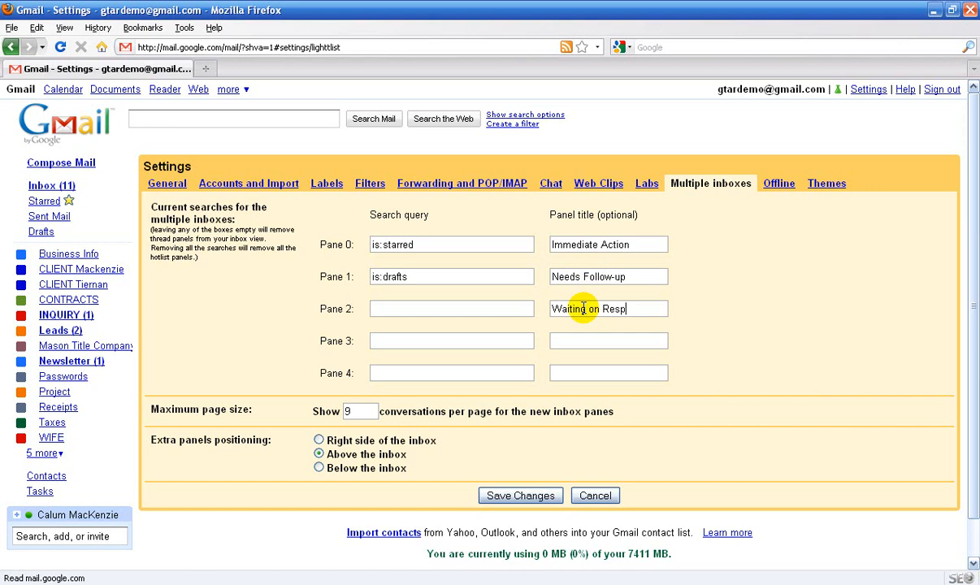
left_click(568, 337)
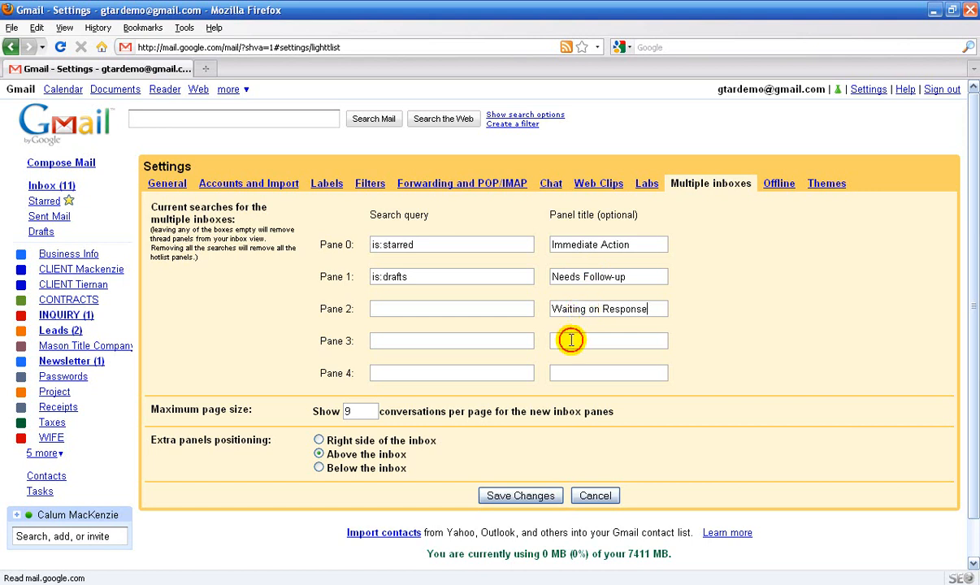
type("Read Me")
left_click(614, 370)
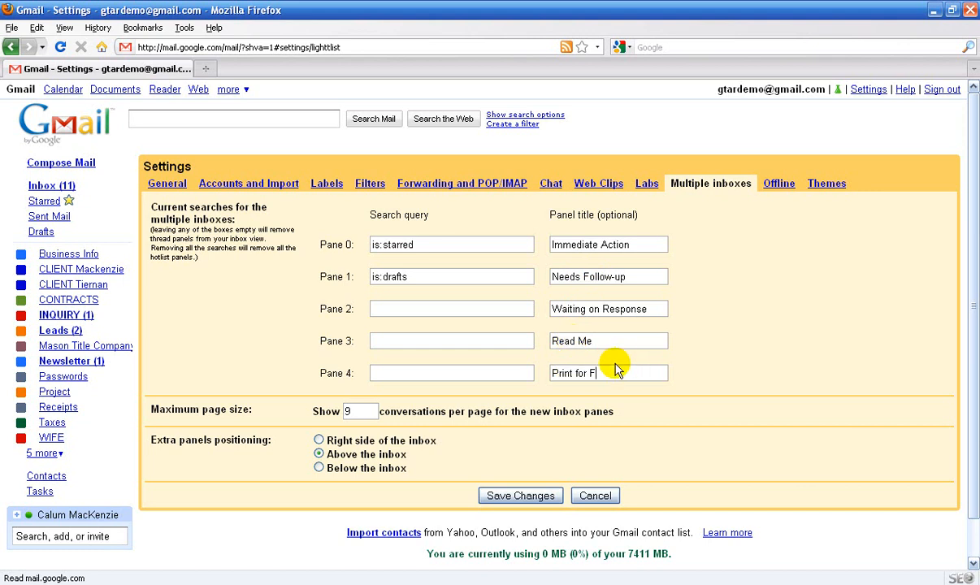
type("Print for File")
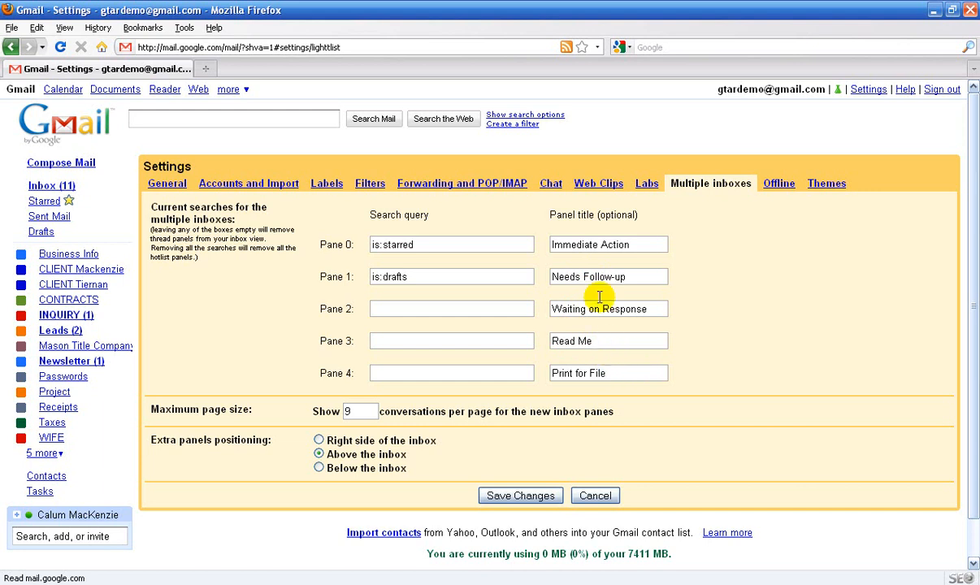
- Set the search query of pane 0 to has:red-bang and of pane 1 to has:purple-question
left_click(459, 248)
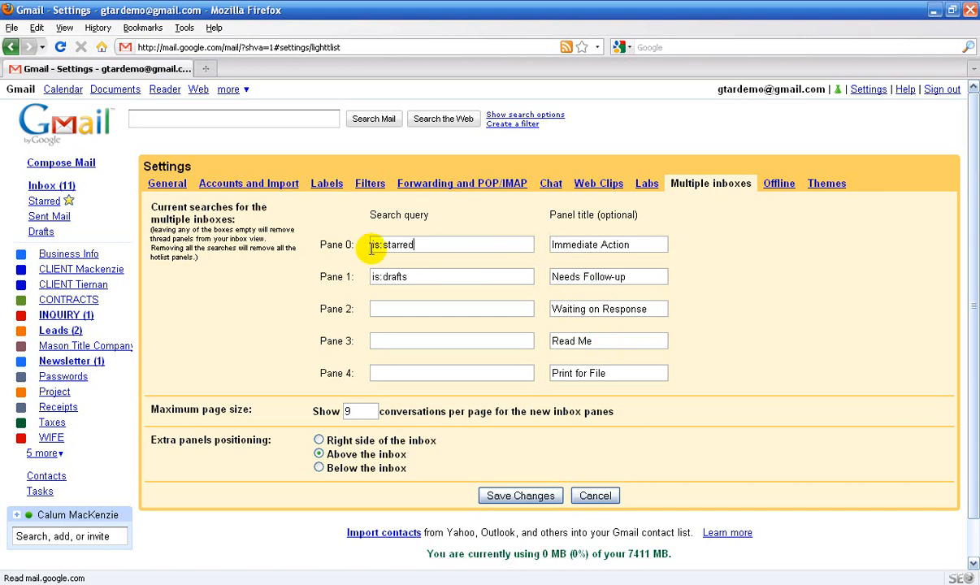
key("ctrl+a")
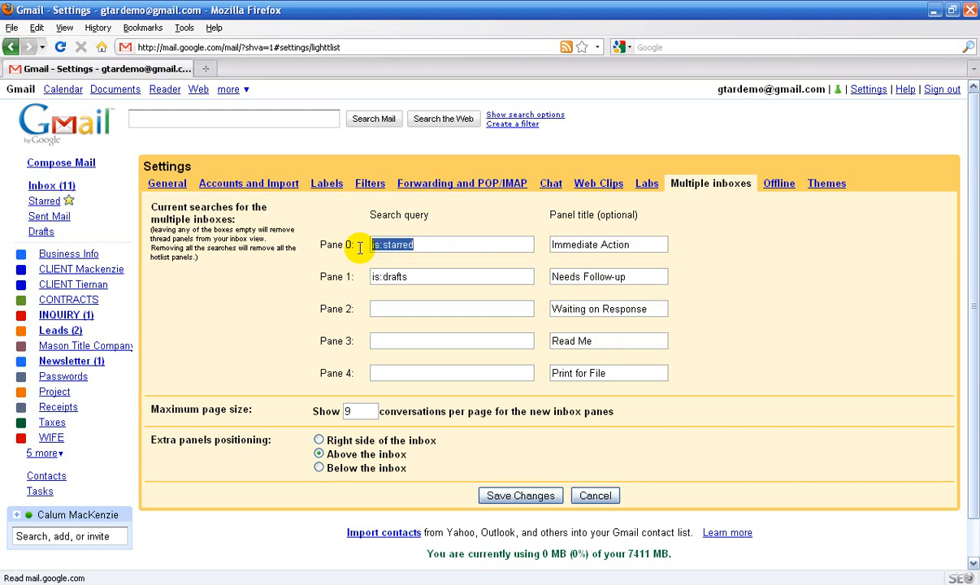
type("h")
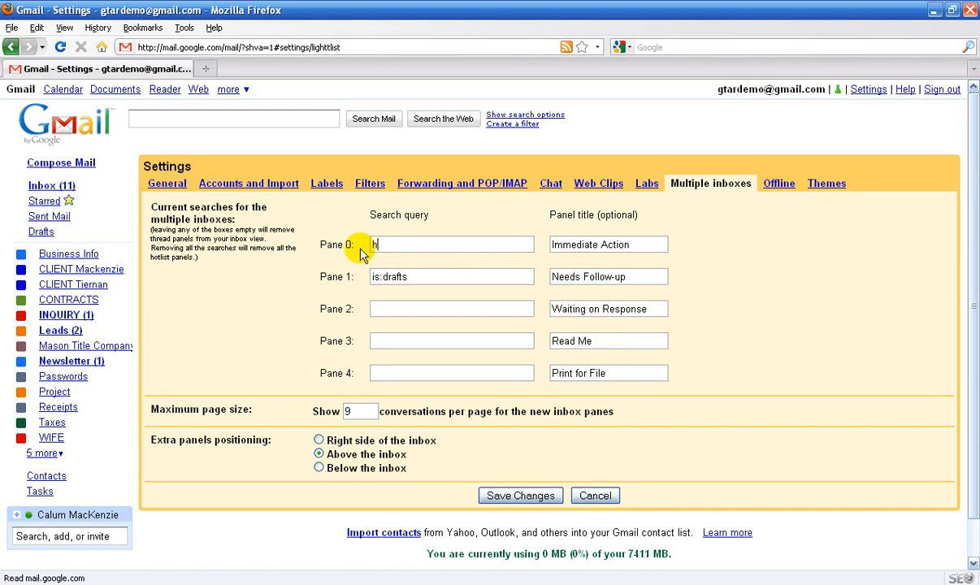
type("as:red-bang")
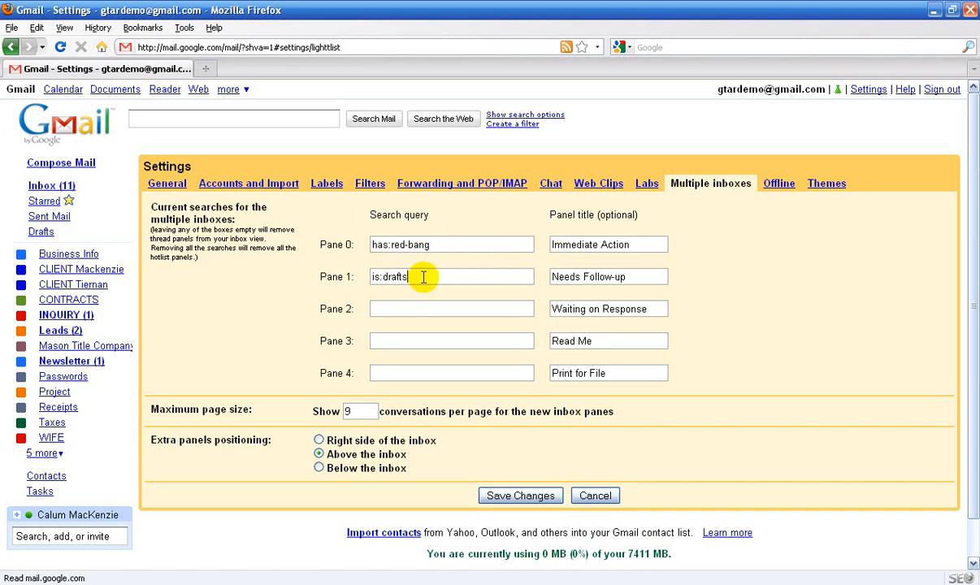
left_click_drag(422, 276, 350, 274)
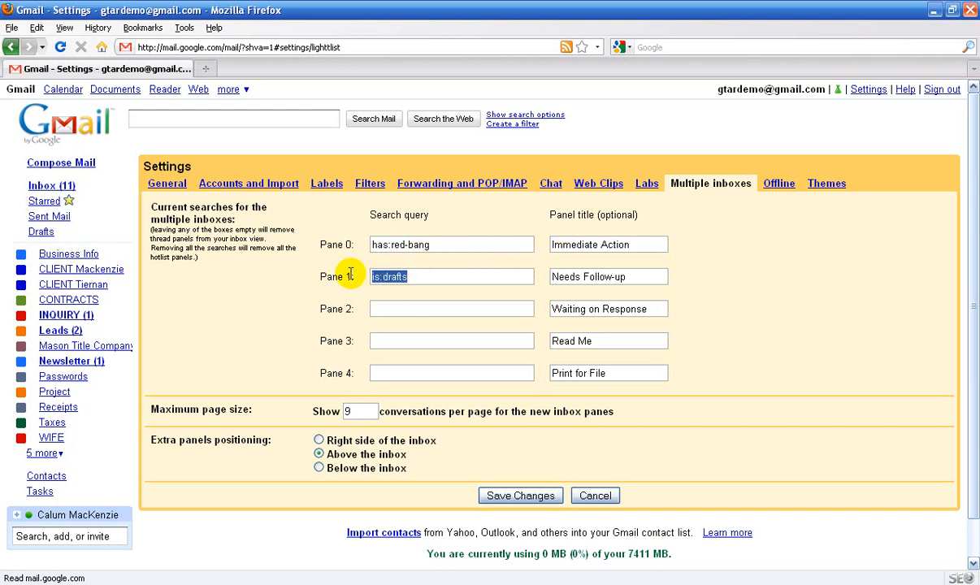
type("has:purple")
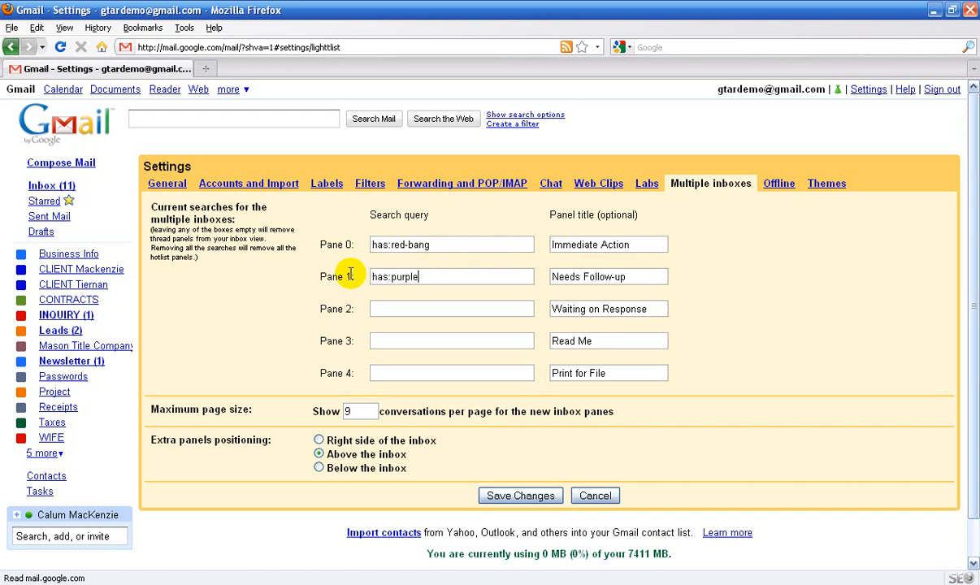
type("-question")
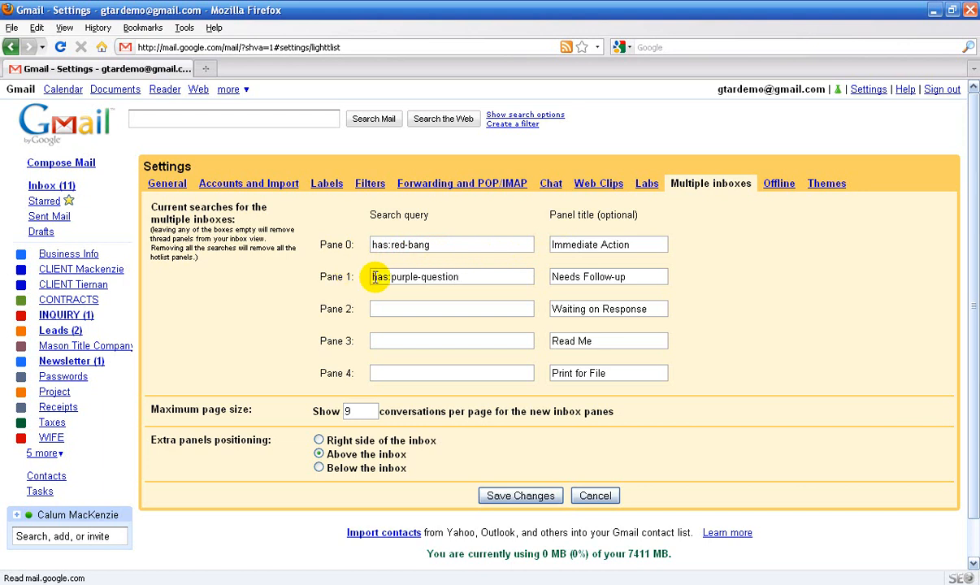
- Fill in the remaining search queries: has:green-check for pane 2, has:blue-info for pane 3 and has:yellow-bang for pane 4
left_click(400, 307)
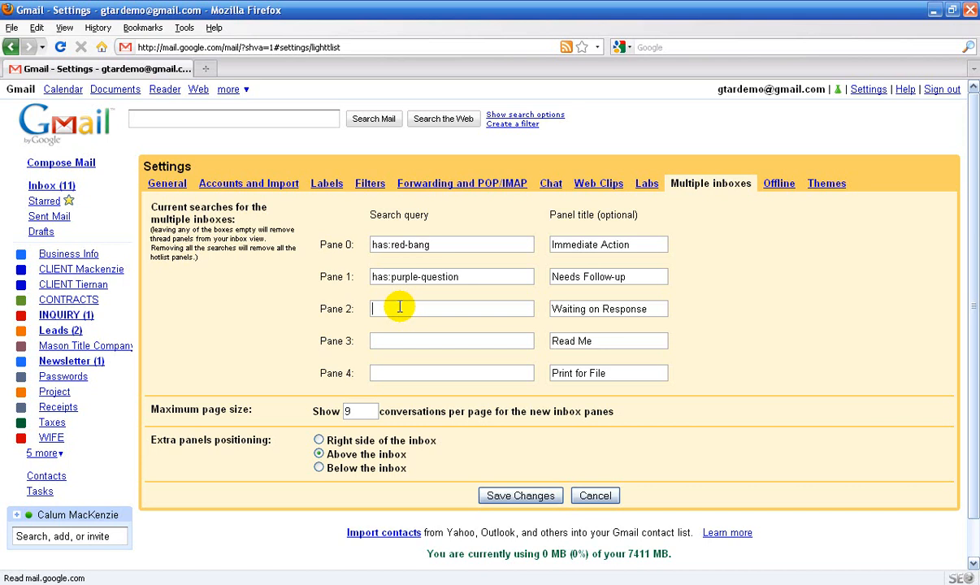
type("has:green-check")
left_click(390, 335)
type("has:bl")
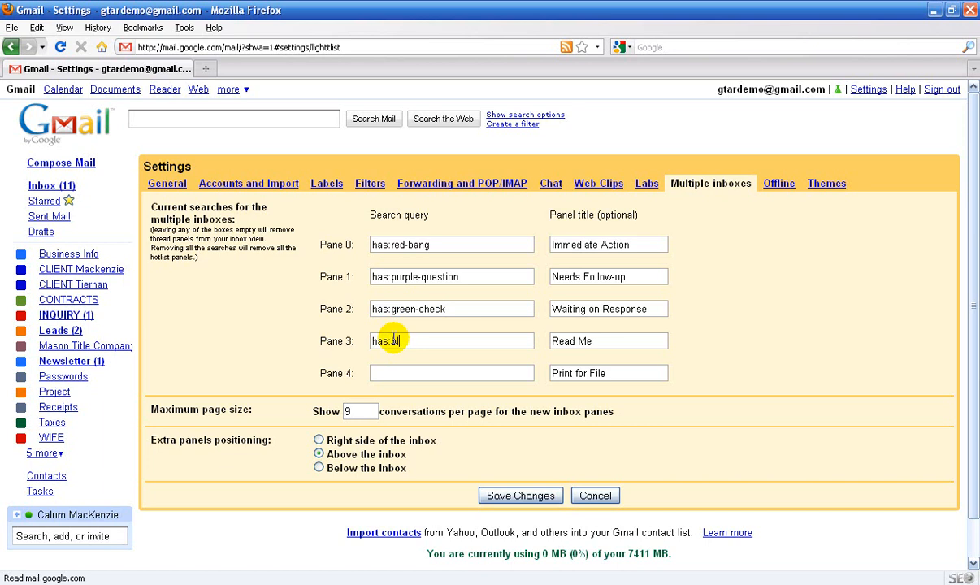
type("ue-info")
left_click(396, 370)
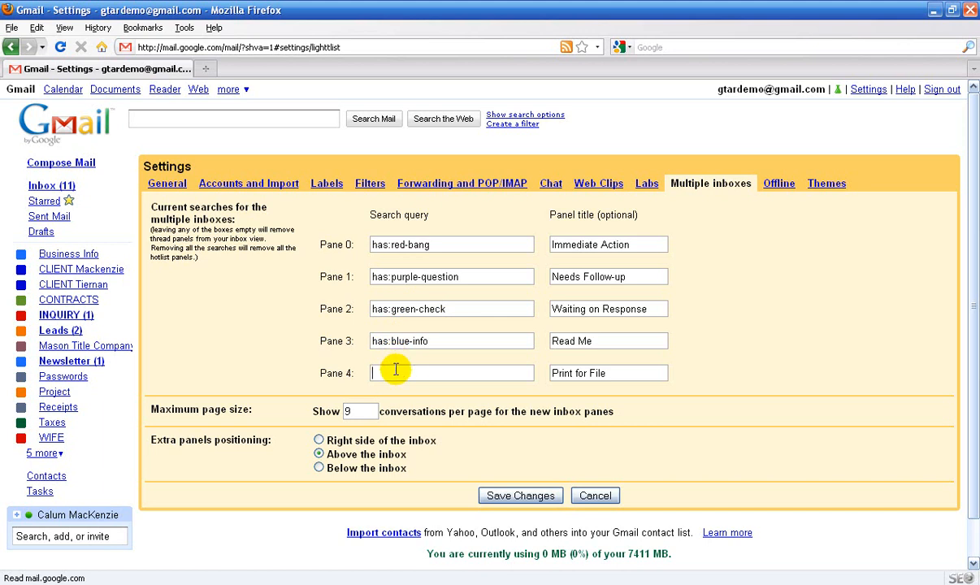
type("has")
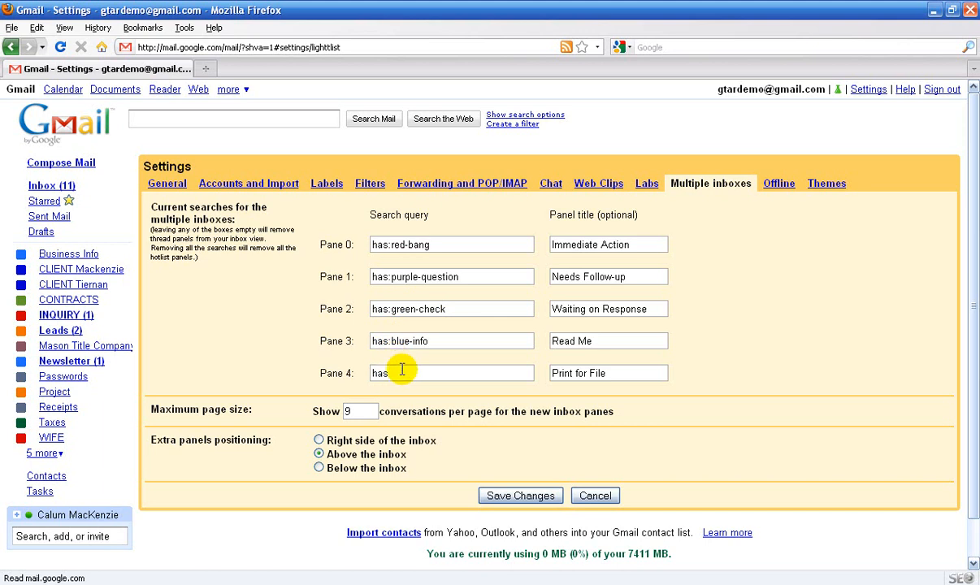
type(":yellow-bang")
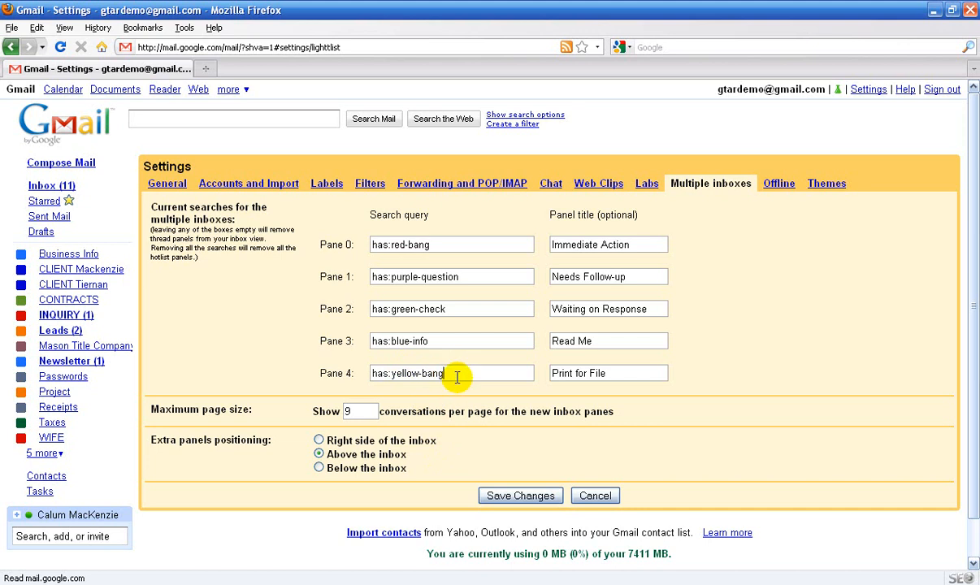
- Set the search query of pane 2 to has:yellow-bang and of pane 4 to has:green-check
left_click_drag(456, 379, 366, 375)
key("ctrl+c")
key("BackSpace")
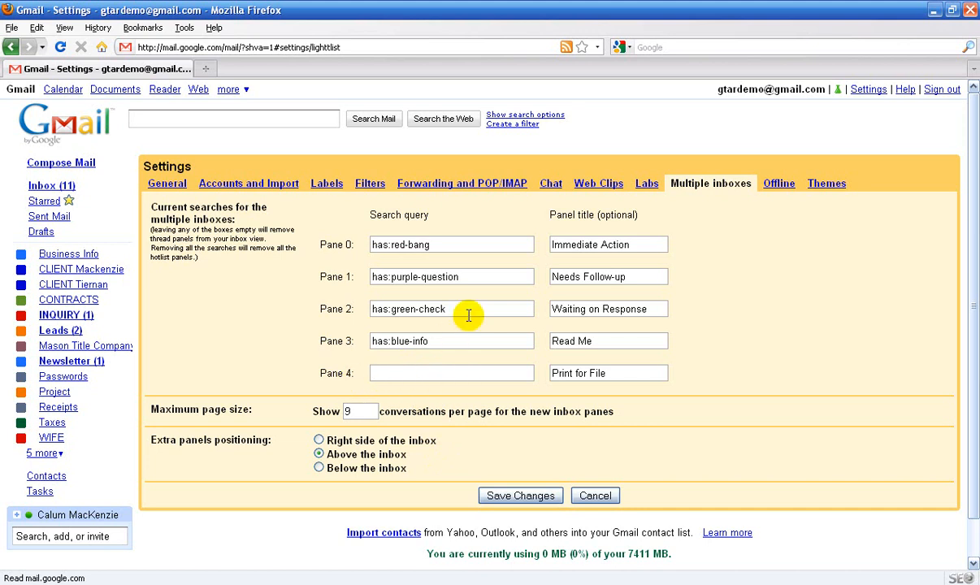
left_click_drag(463, 311, 322, 313)
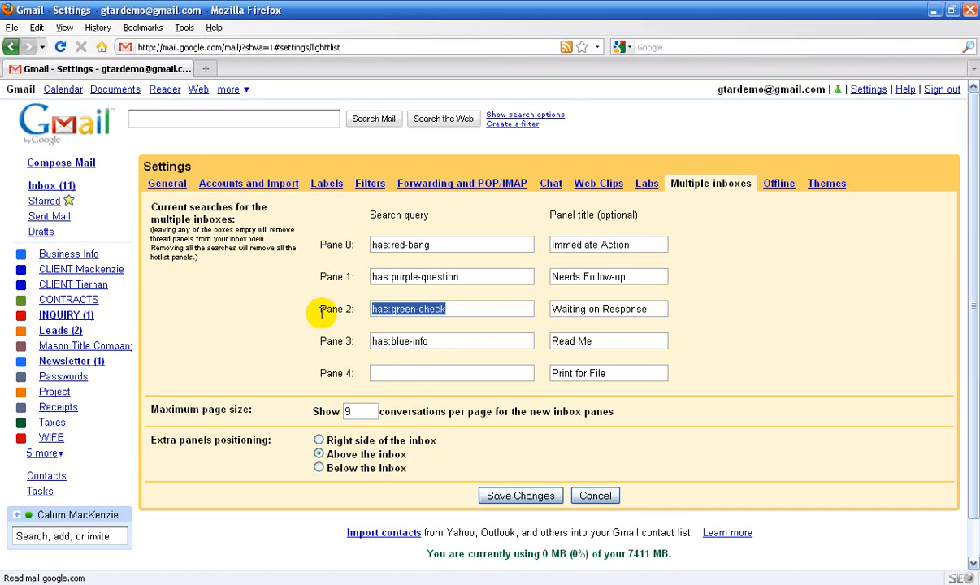
key("ctrl+v")
left_click(383, 372)
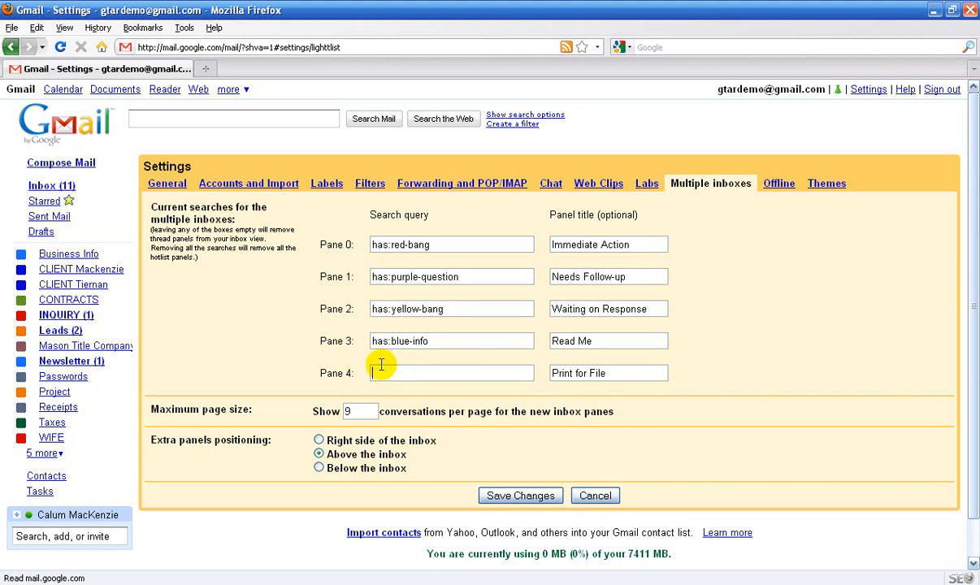
type("has:green-check")
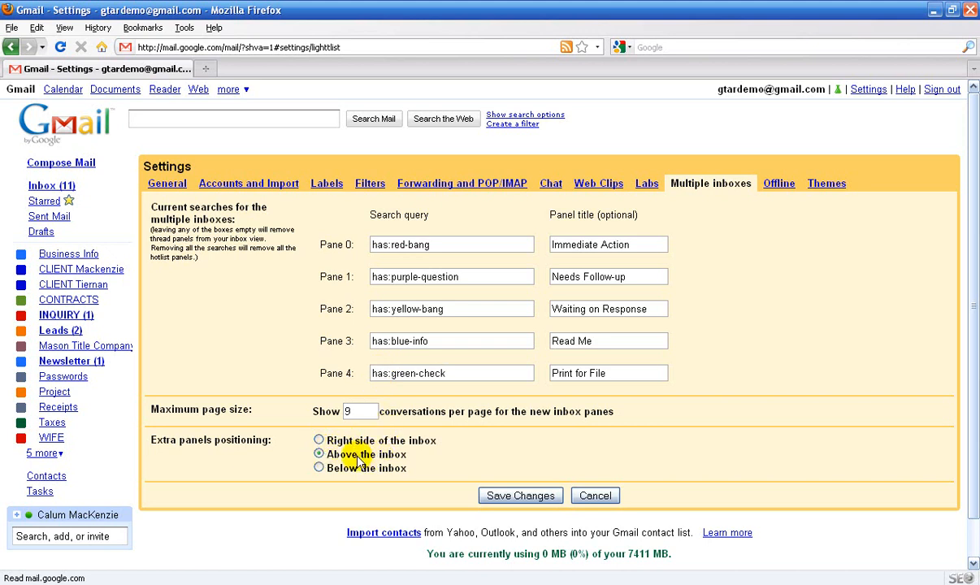
- Position the extra panels on the right side of the inbox and save the Multiple inboxes settings
left_click(320, 440)
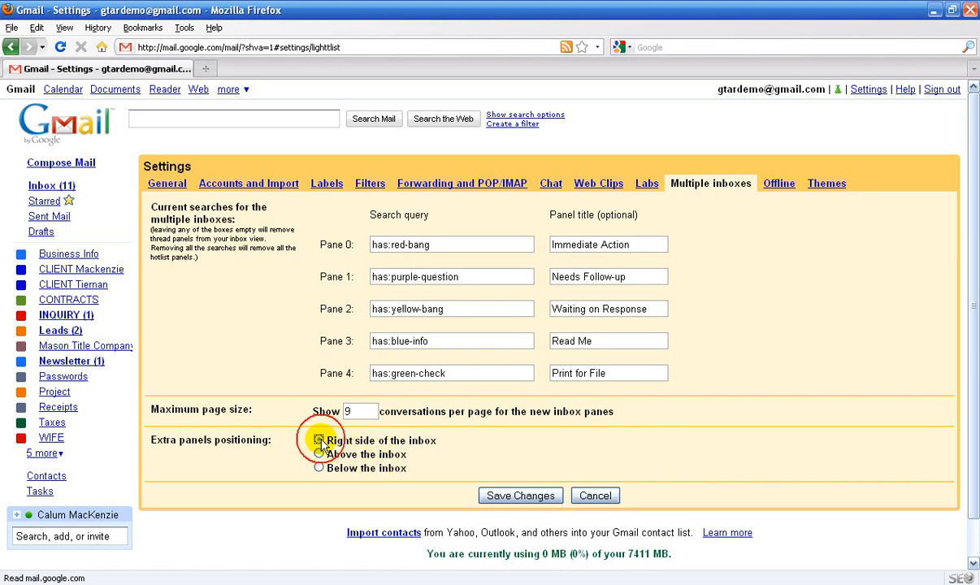
left_click(502, 499)
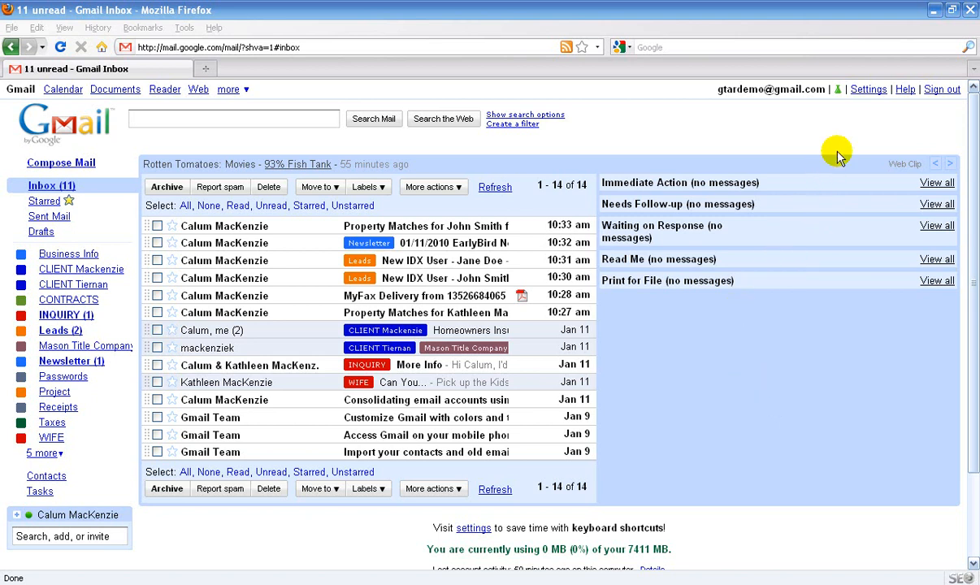
- In the general settings, add the red-bang, blue-info and green-check superstars to the In use list
left_click(878, 92)
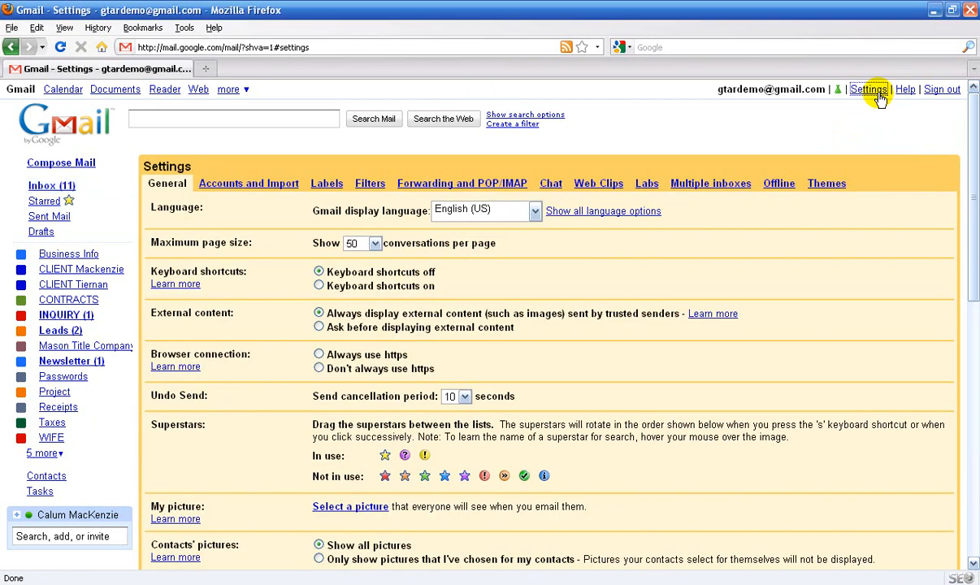
scroll(650, 276, "down", 1)
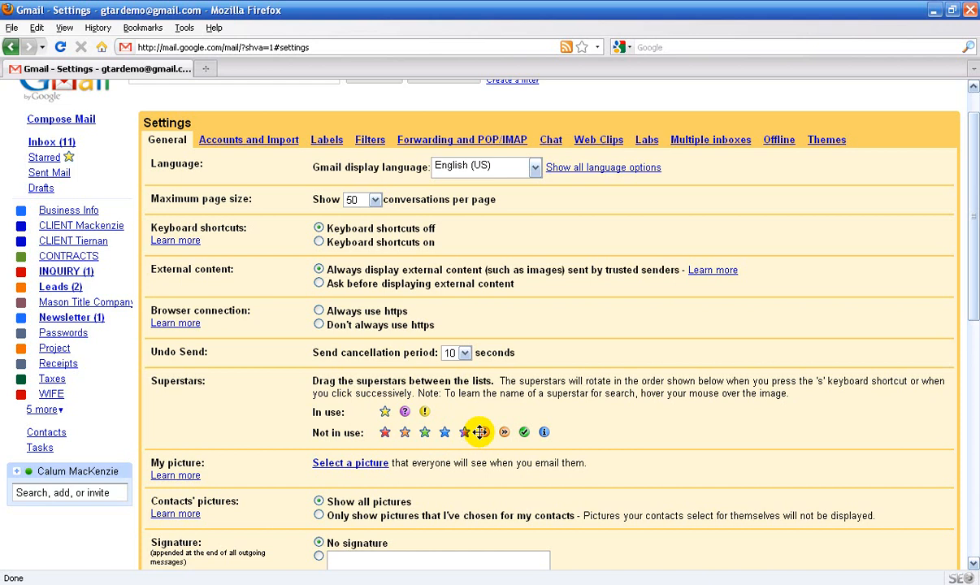
left_click_drag(482, 431, 385, 412)
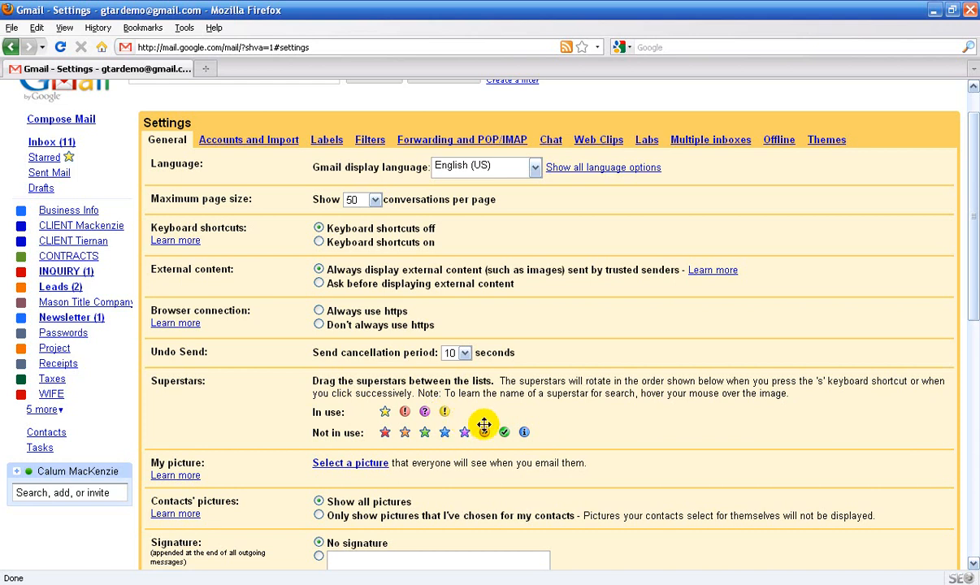
left_click_drag(524, 433, 466, 413)
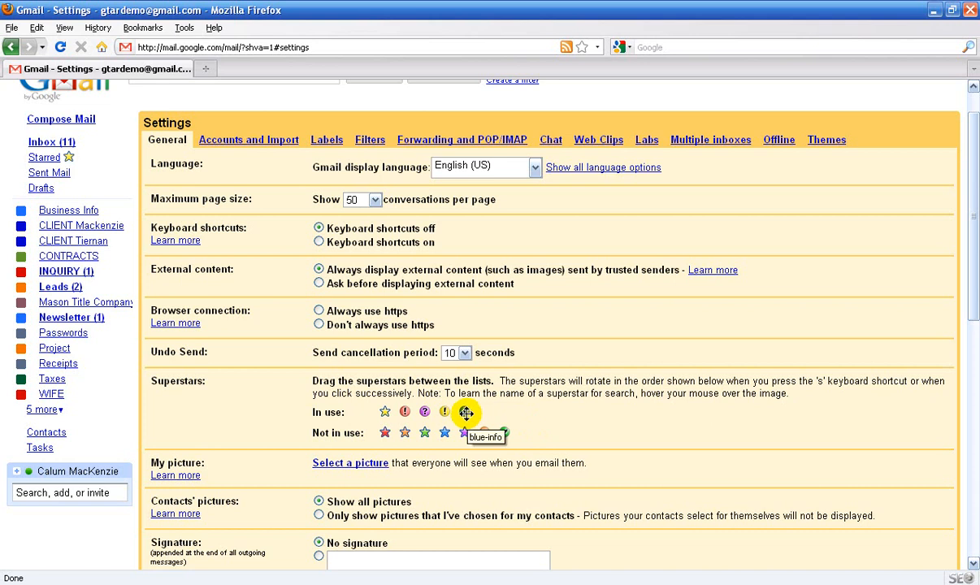
left_click_drag(504, 432, 480, 409)
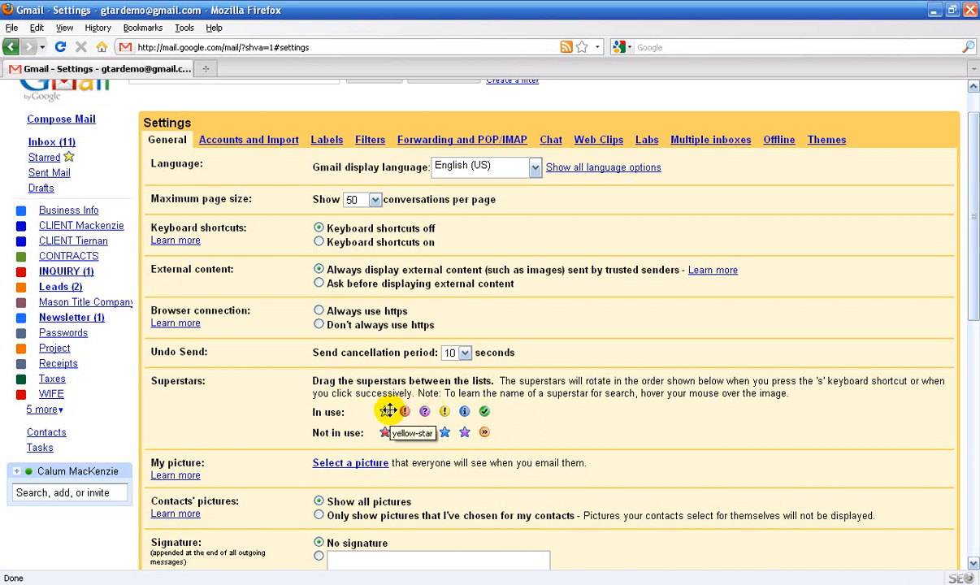
- Move the yellow-star superstar to the Not in use list and save the general settings
left_click_drag(388, 411, 391, 429)
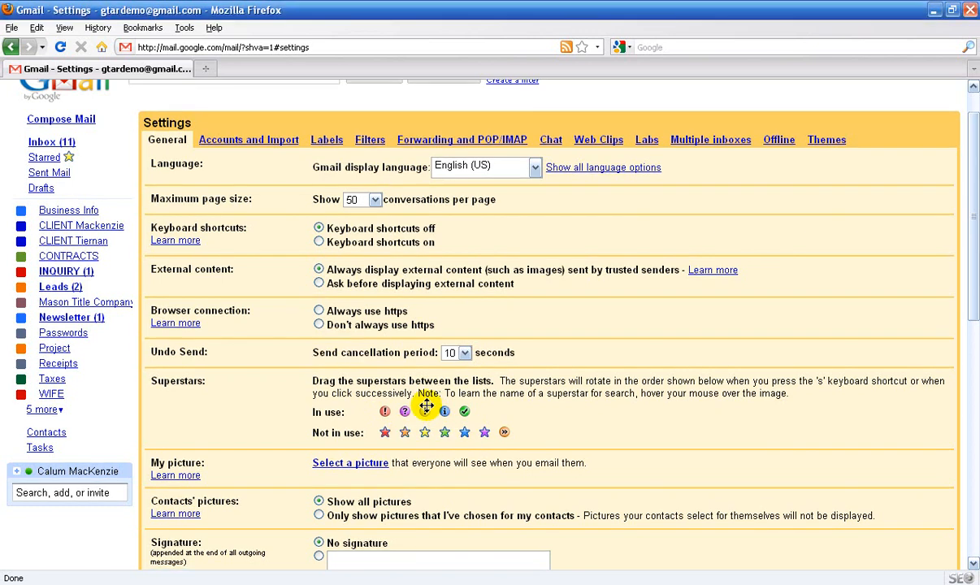
scroll(431, 404, "down", 5)
scroll(421, 404, "down", 7)
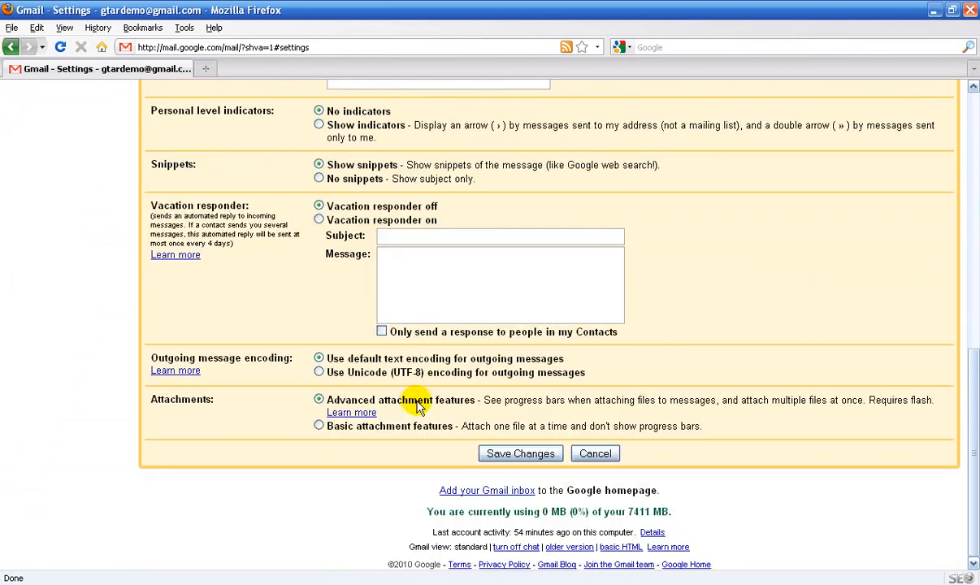
left_click(518, 455)
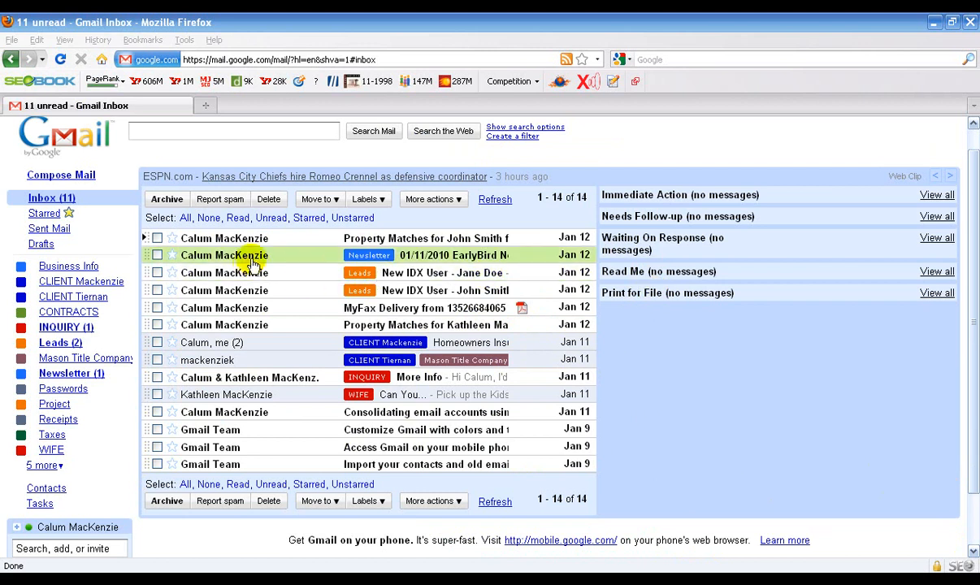
- Cycle the star of the first inbox email through the superstars in use
left_click(173, 241)
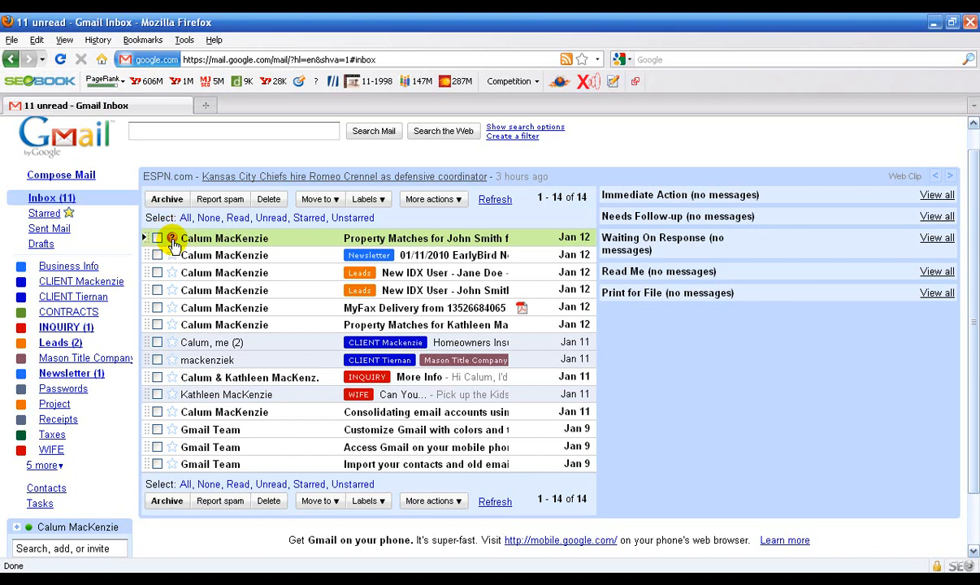
left_click(173, 241)
left_click(173, 242)
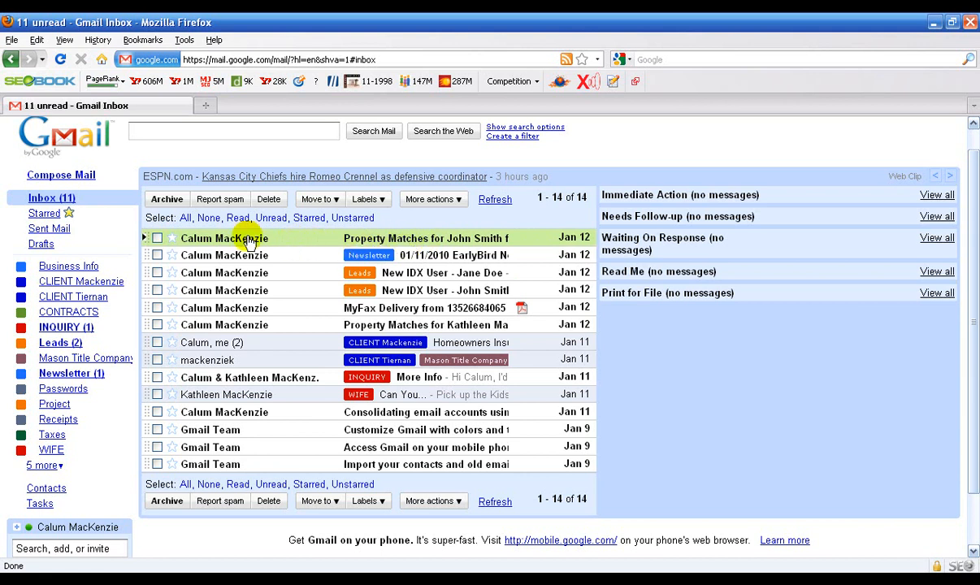
- Mark the first Property Matches email with the purple-question superstar, archive it and reload the inbox
mouse_move(198, 241)
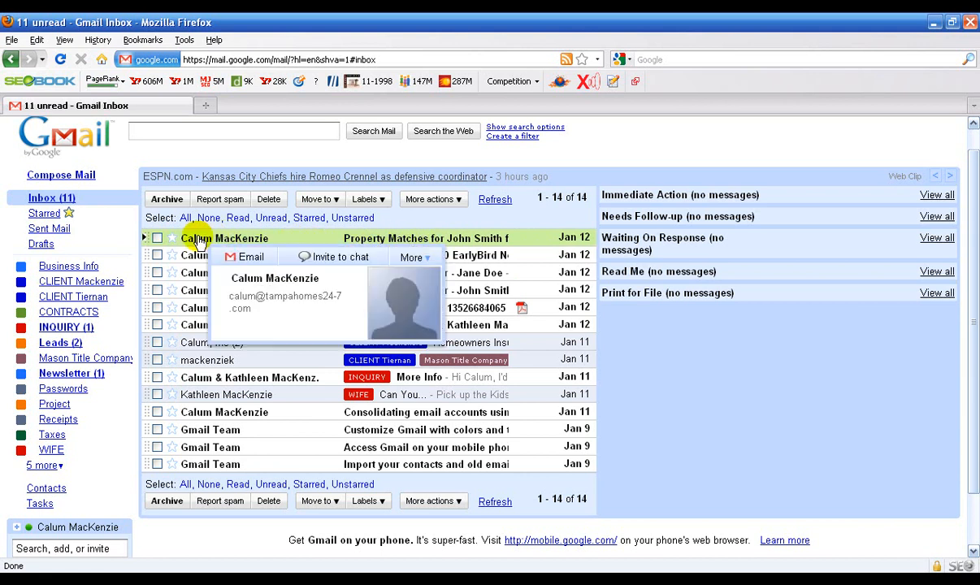
left_click(172, 238)
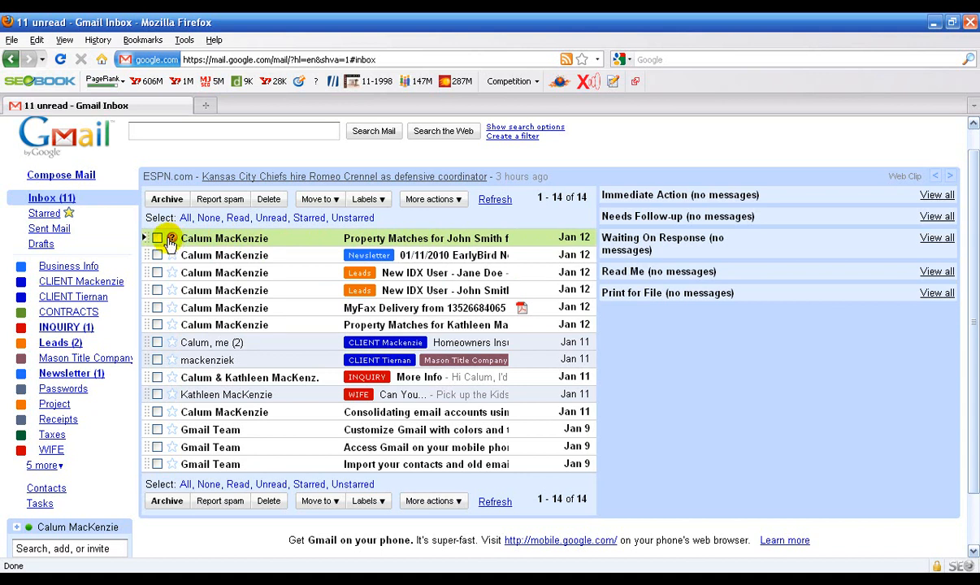
left_click(157, 238)
left_click(175, 206)
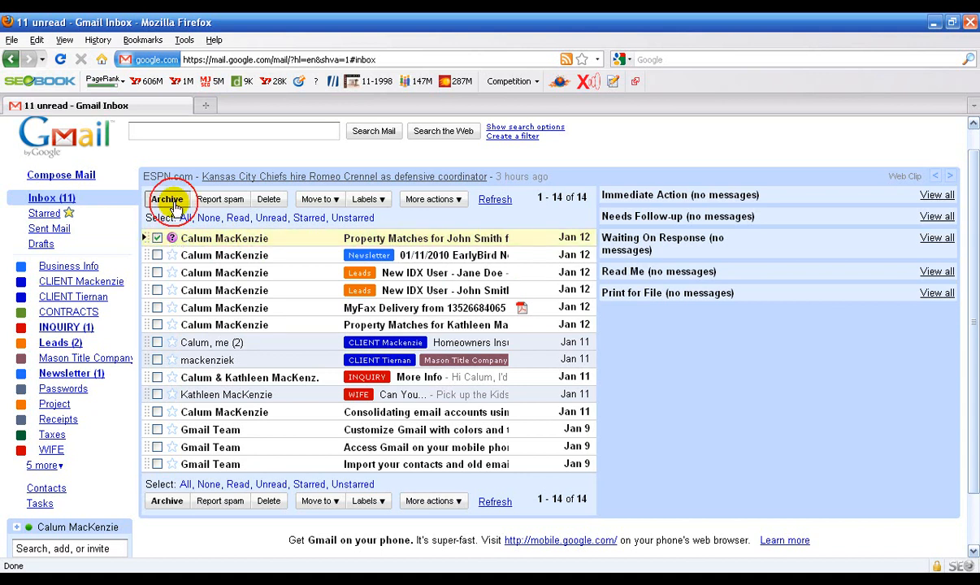
left_click(61, 198)
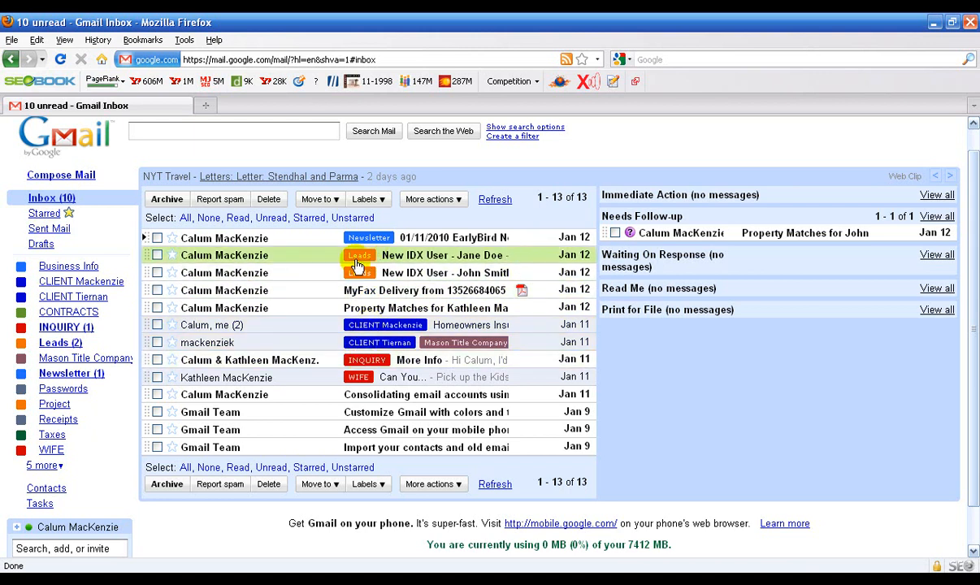
- Mark the two emails labelled Leads and the More Info email labelled INQUIRY with the red-bang superstar
left_click(172, 257)
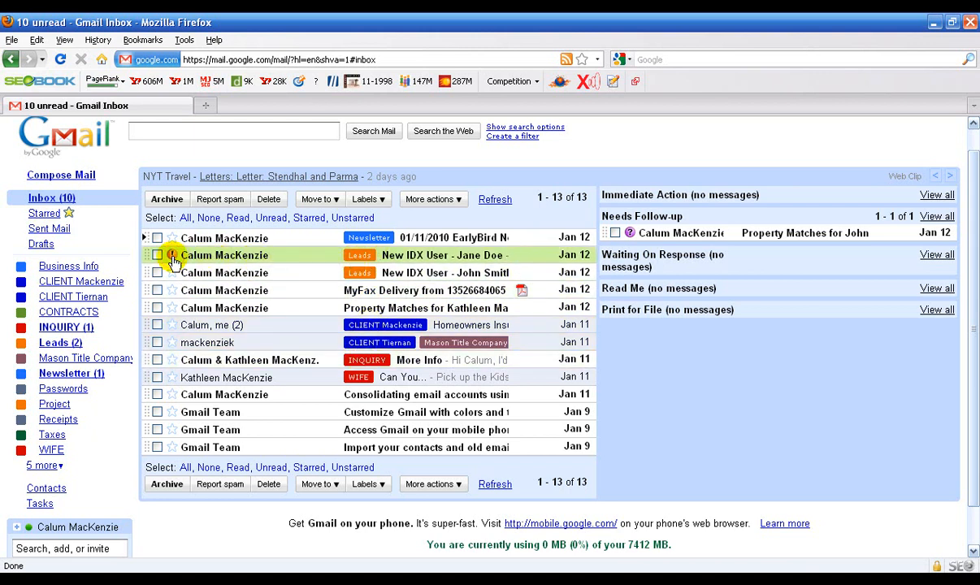
left_click(172, 257)
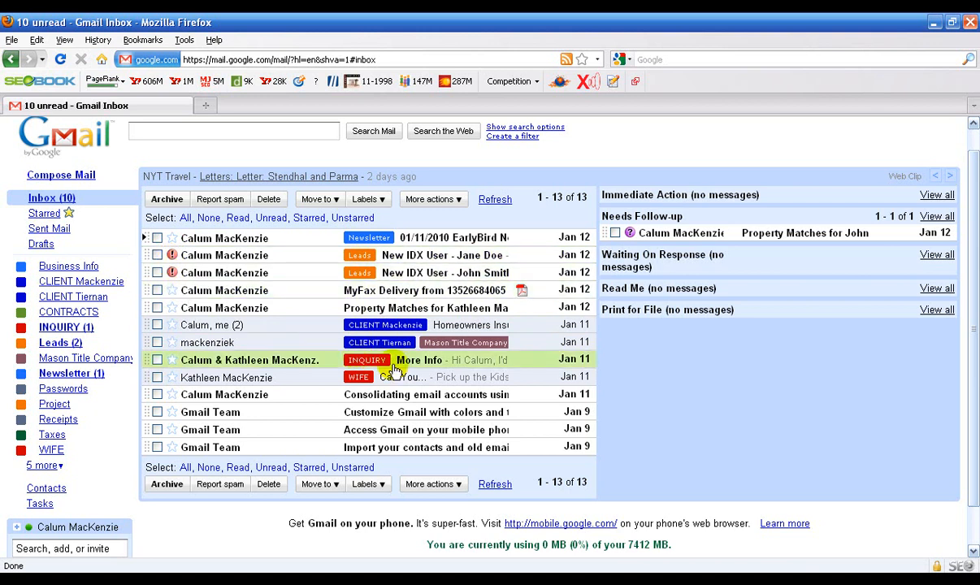
left_click(172, 360)
left_click(172, 361)
- Mark the email labelled Newsletter with the blue-info superstar and the MyFax Delivery email with green-check
left_click(172, 239)
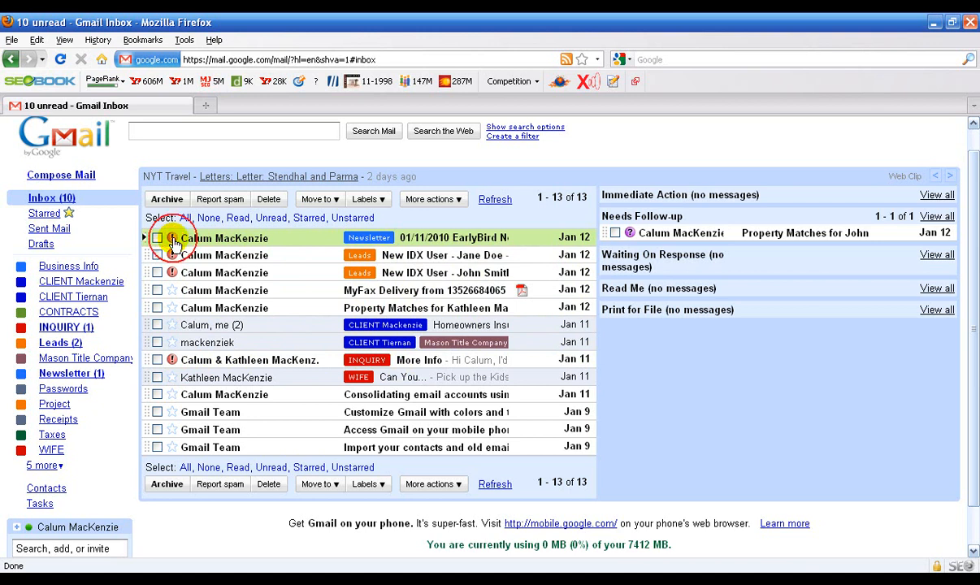
left_click(172, 238)
left_click(172, 238)
left_click(173, 238)
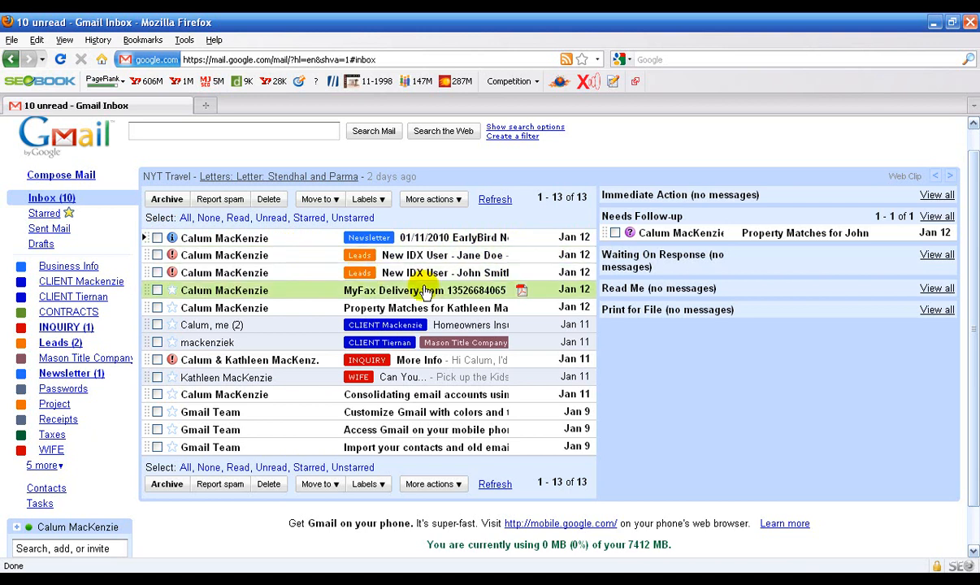
left_click(172, 290)
left_click(173, 291)
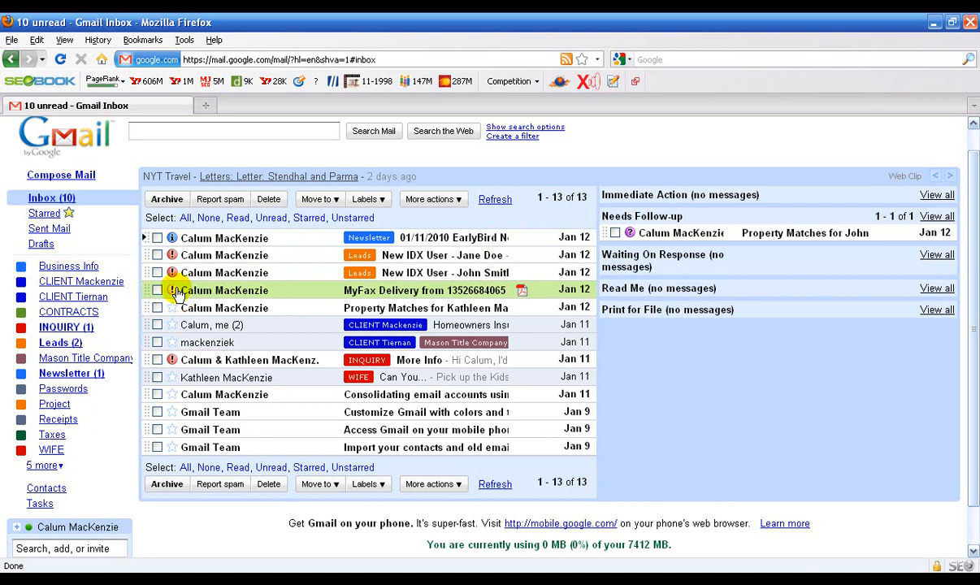
left_click(172, 291)
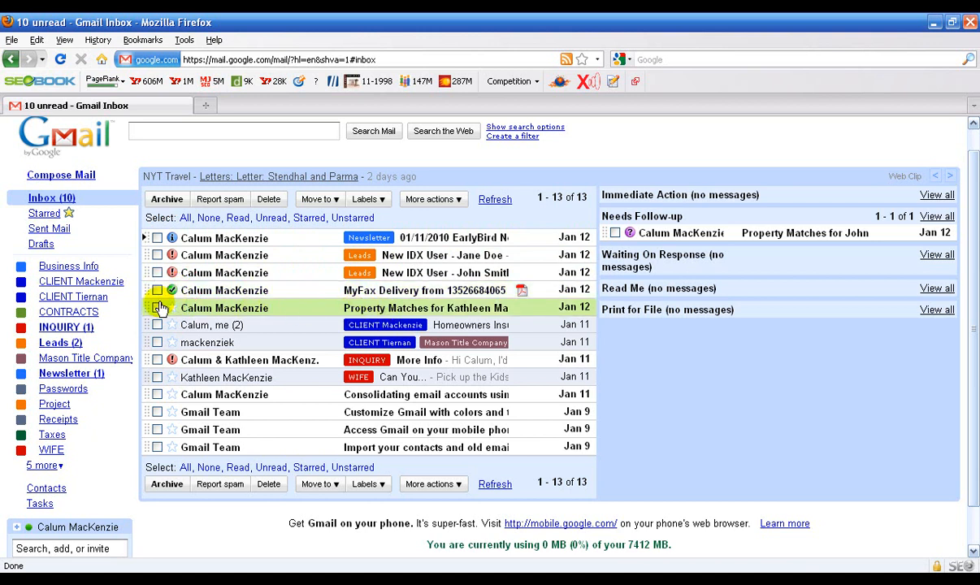
- Mark the remaining Property Matches email with the purple-question superstar and the Homeowners client email with yellow-bang
left_click(171, 307)
left_click(171, 307)
left_click(172, 308)
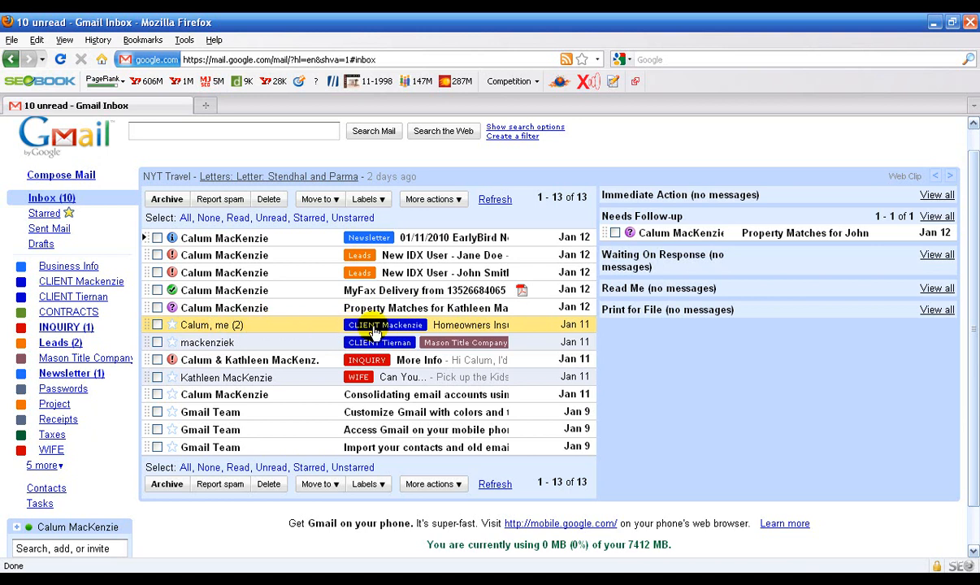
left_click(173, 324)
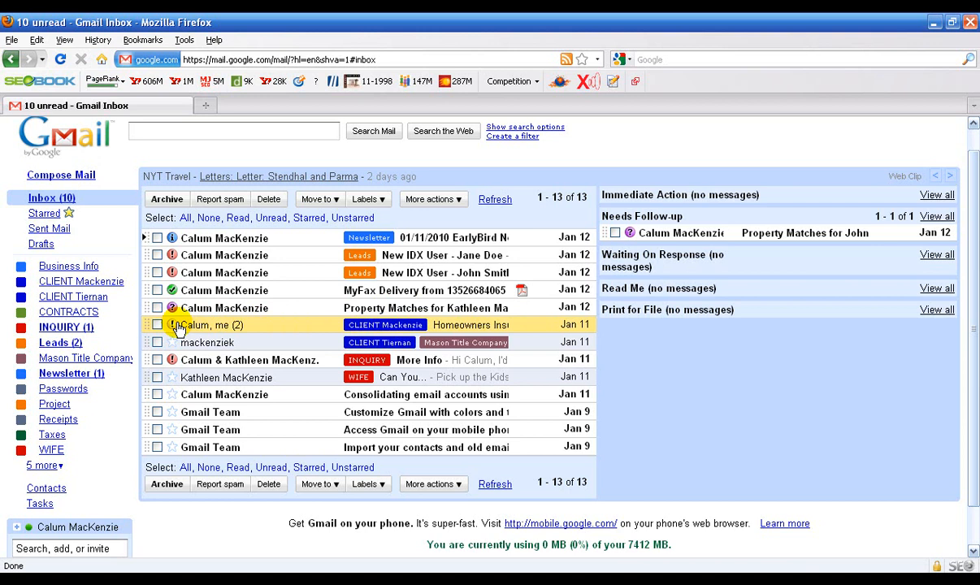
left_click(173, 325)
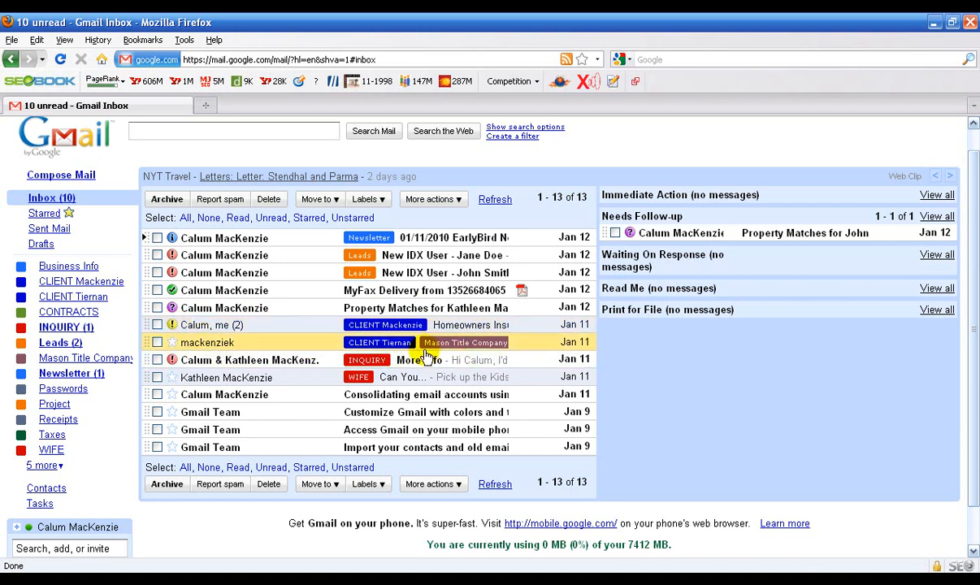
- Mark the email labelled Mason Title Company with the green-check superstar and the email labelled WIFE with yellow-bang
left_click(173, 344)
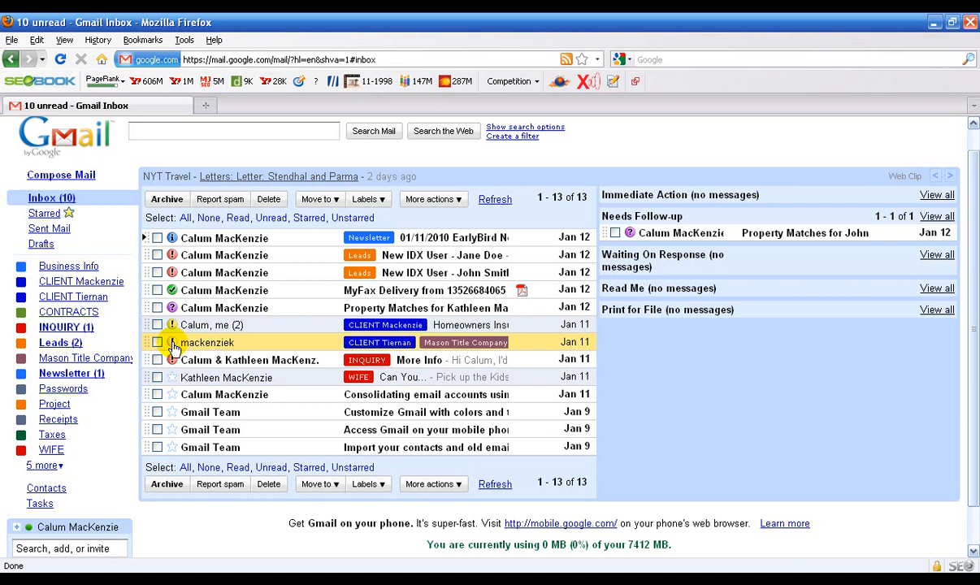
left_click(173, 344)
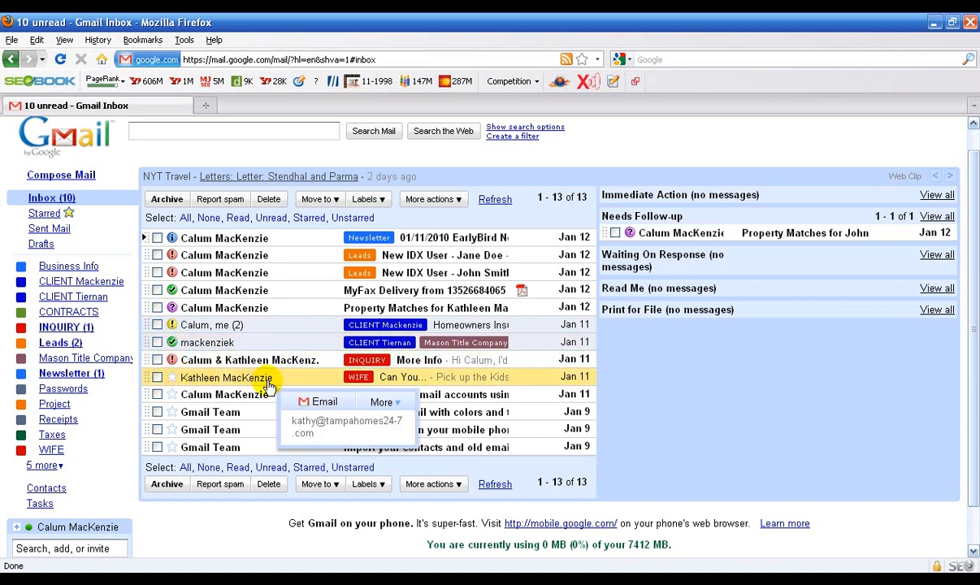
left_click(174, 379)
left_click(175, 380)
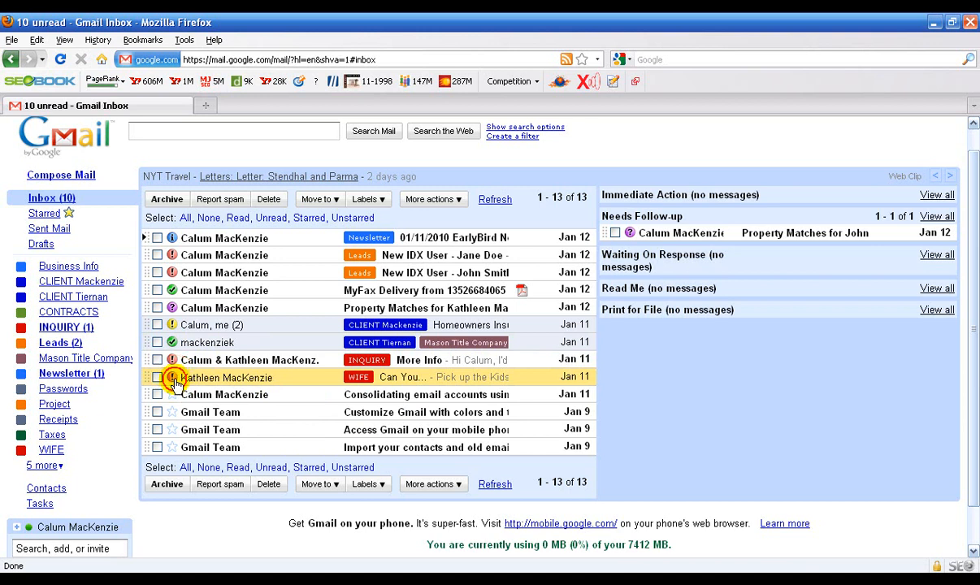
left_click(174, 380)
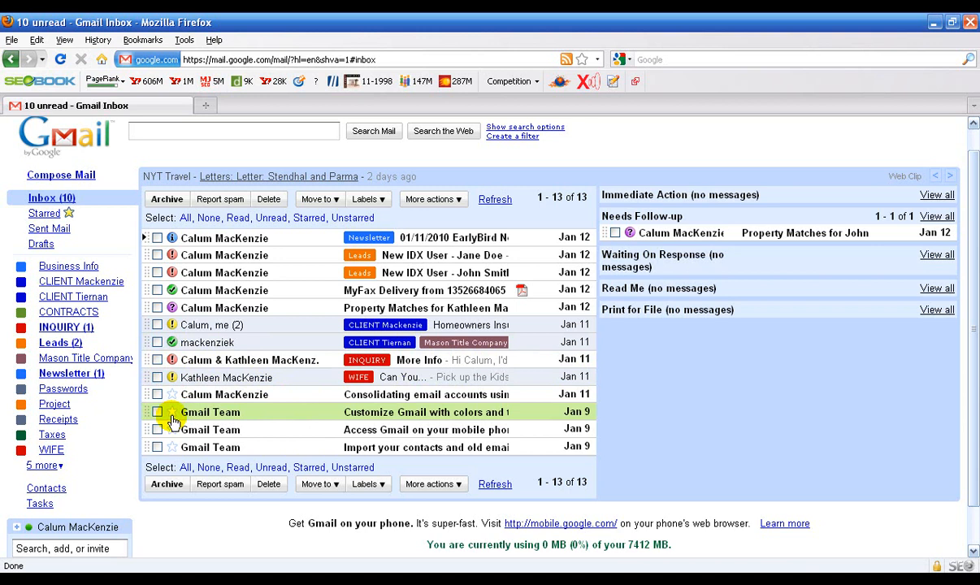
- Mark the Gmail Team emails about customizing Gmail and accessing it on a mobile phone with the blue-info superstar
left_click(173, 413)
left_click(172, 414)
left_click(173, 414)
left_click(172, 414)
left_click(172, 431)
left_click(172, 431)
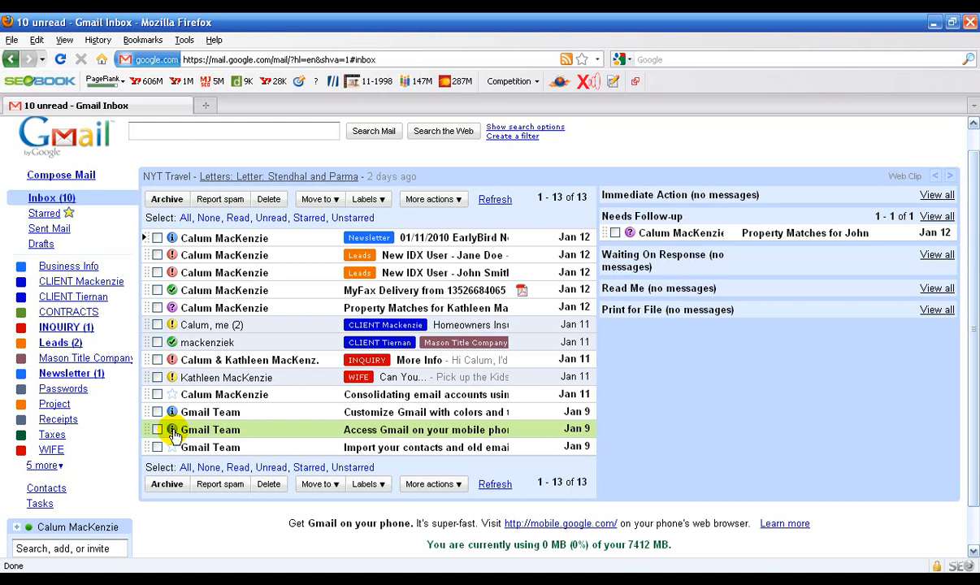
- Archive every inbox email except the Gmail Team one about importing contacts, and reload the inbox
left_click(157, 429)
left_click(157, 412)
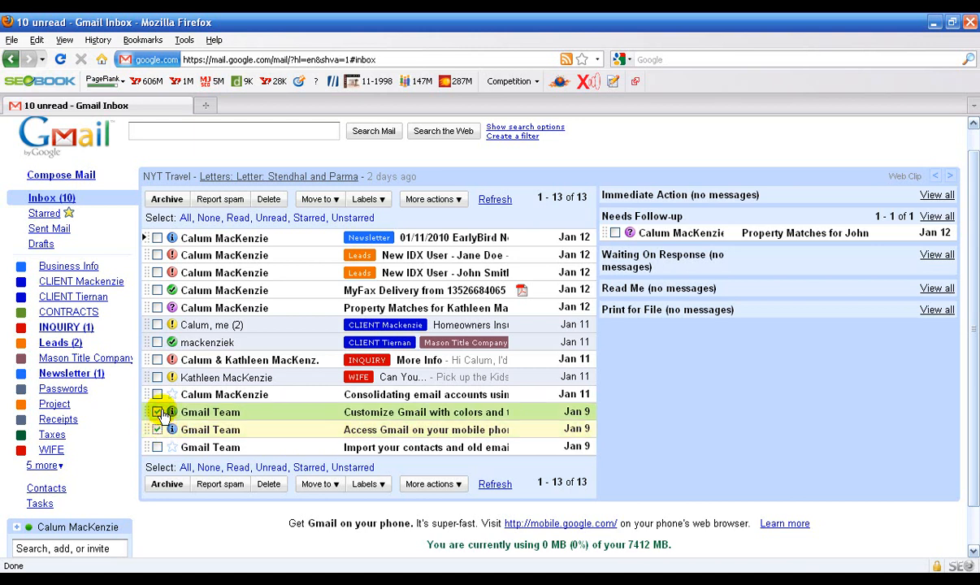
left_click(157, 395)
left_click(157, 377)
left_click(157, 360)
left_click(158, 343)
left_click(158, 327)
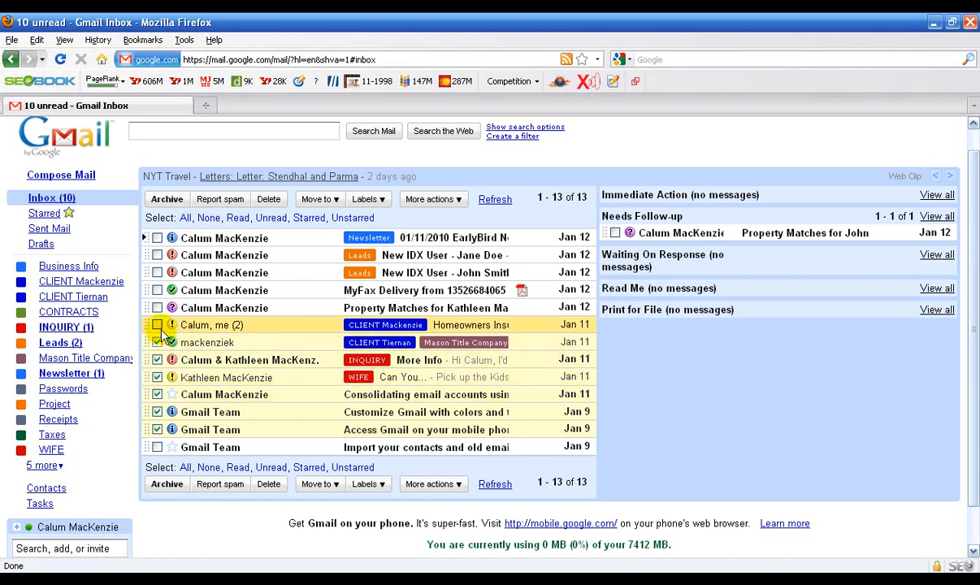
left_click(156, 307)
left_click(157, 290)
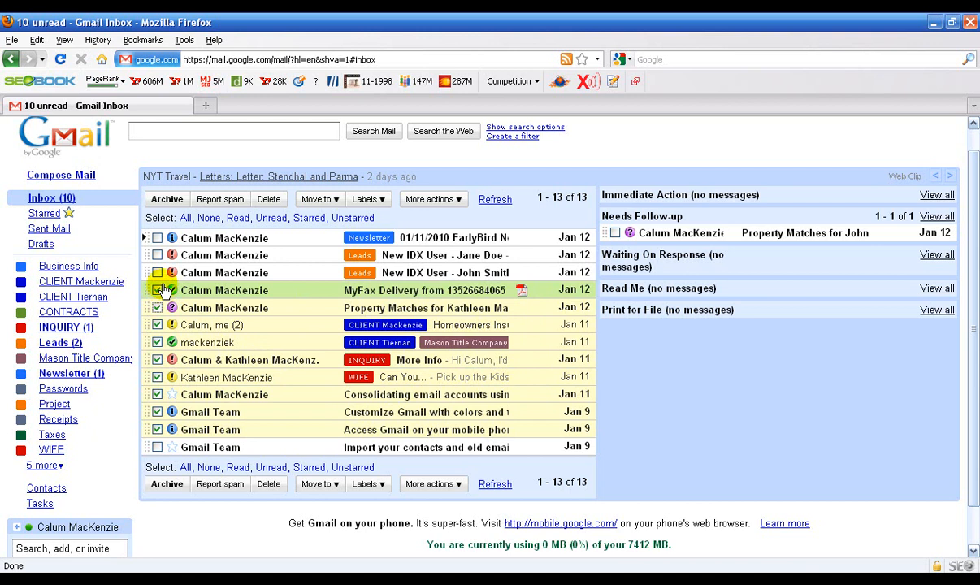
left_click(157, 272)
left_click(157, 255)
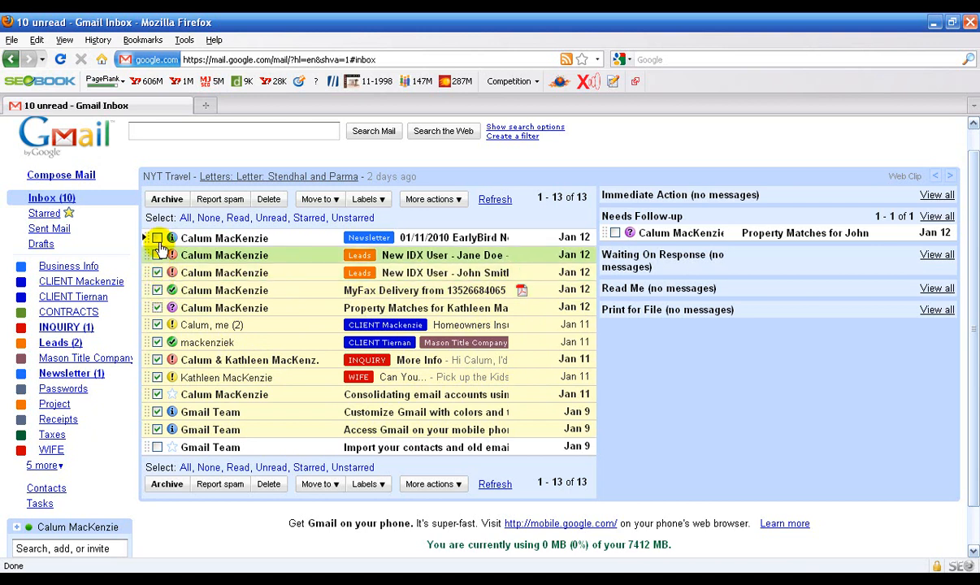
left_click(157, 238)
left_click(167, 201)
left_click(61, 202)
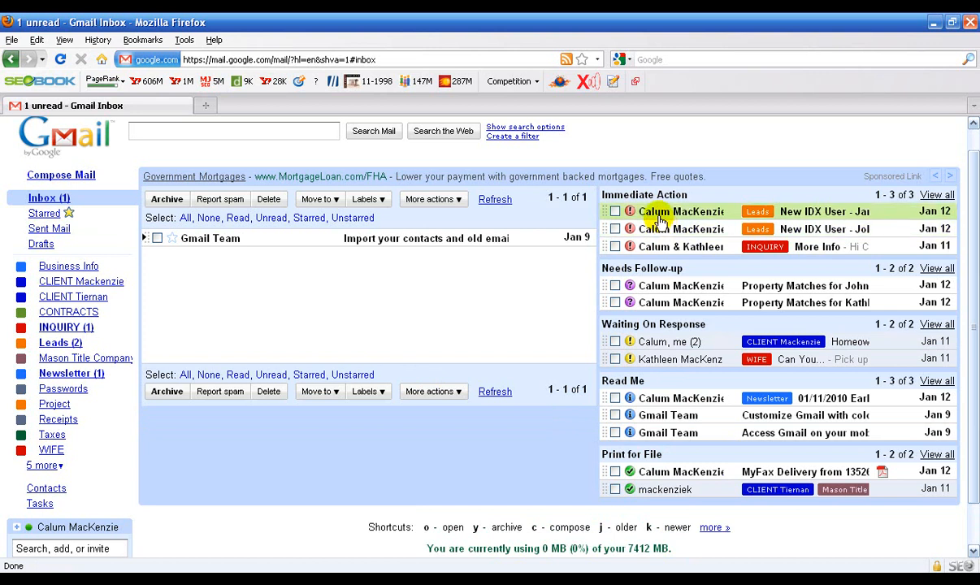
mouse_move(661, 220)
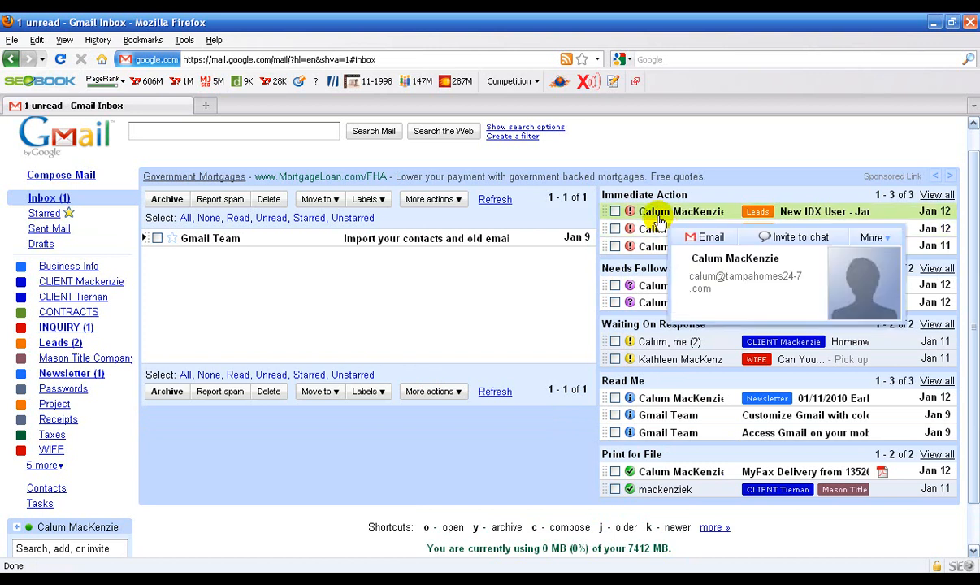